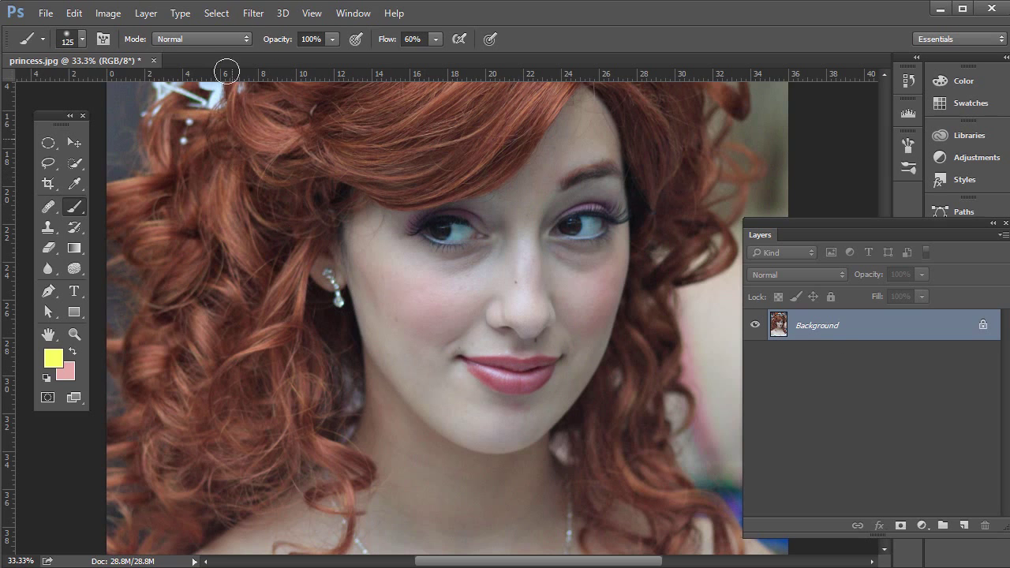
# Step: In Liquify, zoom onto the mouth and puff up the lips with an enlarged Bloat brush
pyautogui.click(252, 14)
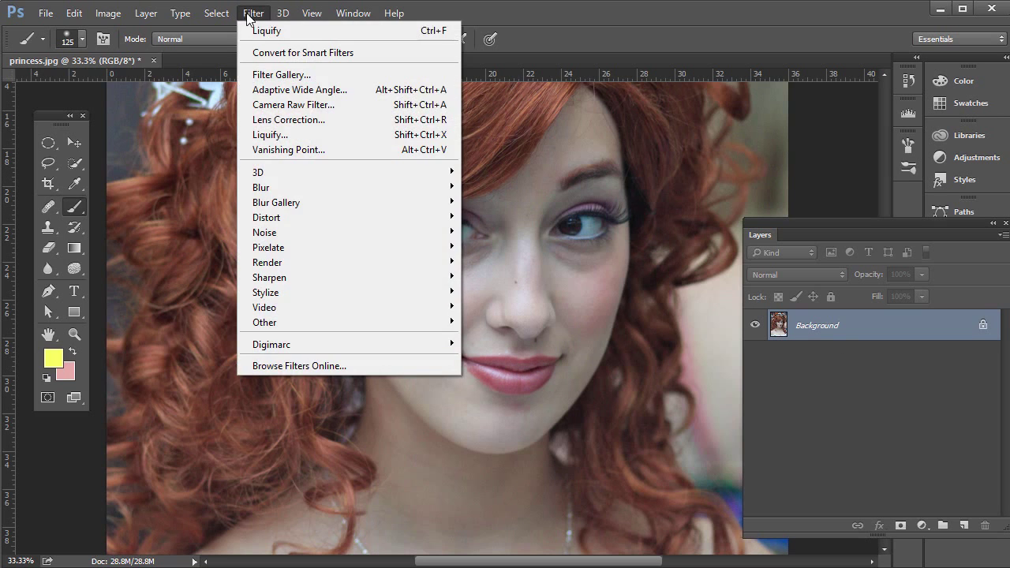
pyautogui.click(280, 131)
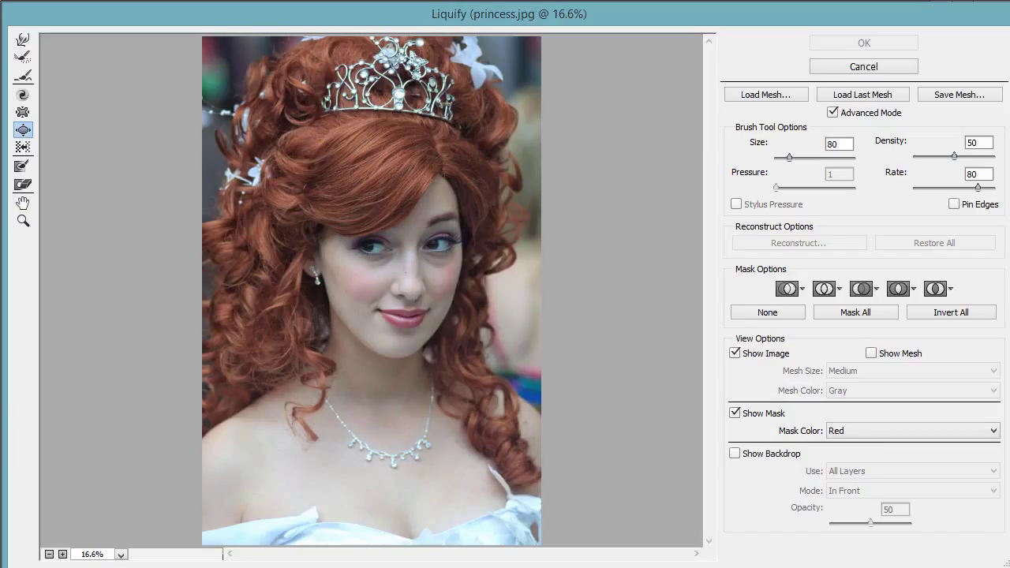
pyautogui.click(24, 221)
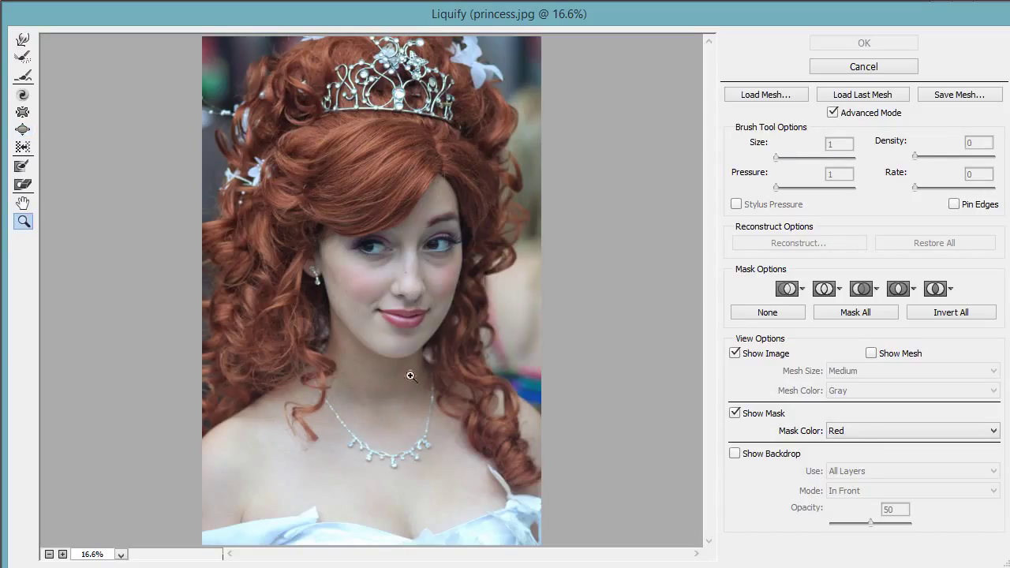
pyautogui.moveTo(358, 278); pyautogui.dragTo(463, 367)
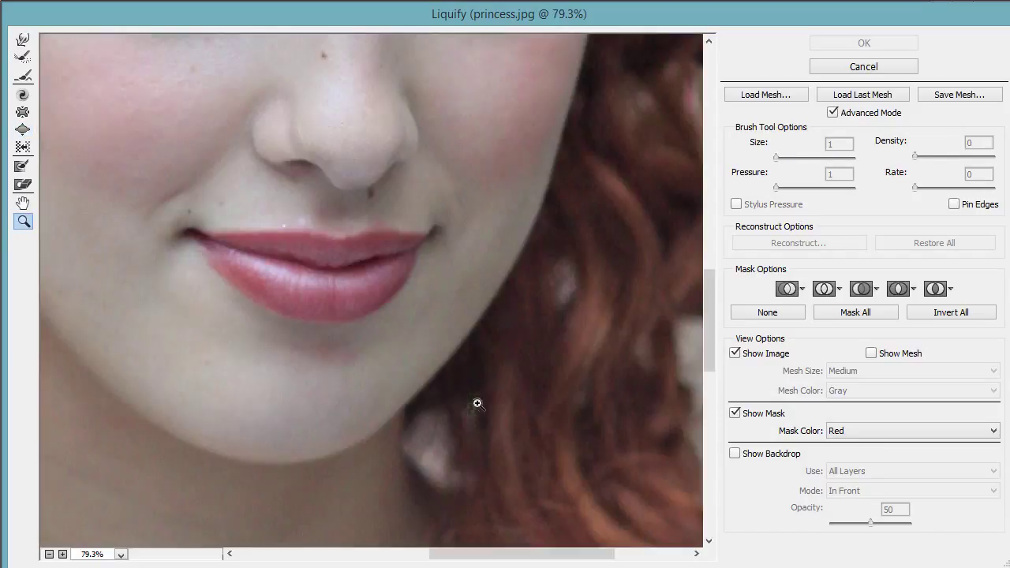
pyautogui.click(23, 129)
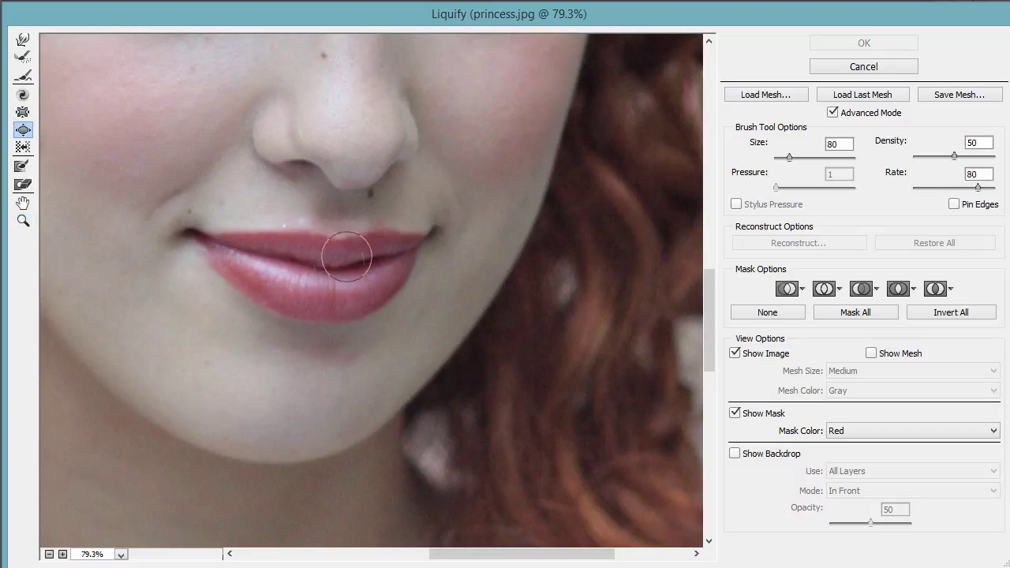
pyautogui.press(']')
pyautogui.press(']')
pyautogui.press(']')
pyautogui.press(']')
pyautogui.press(']')
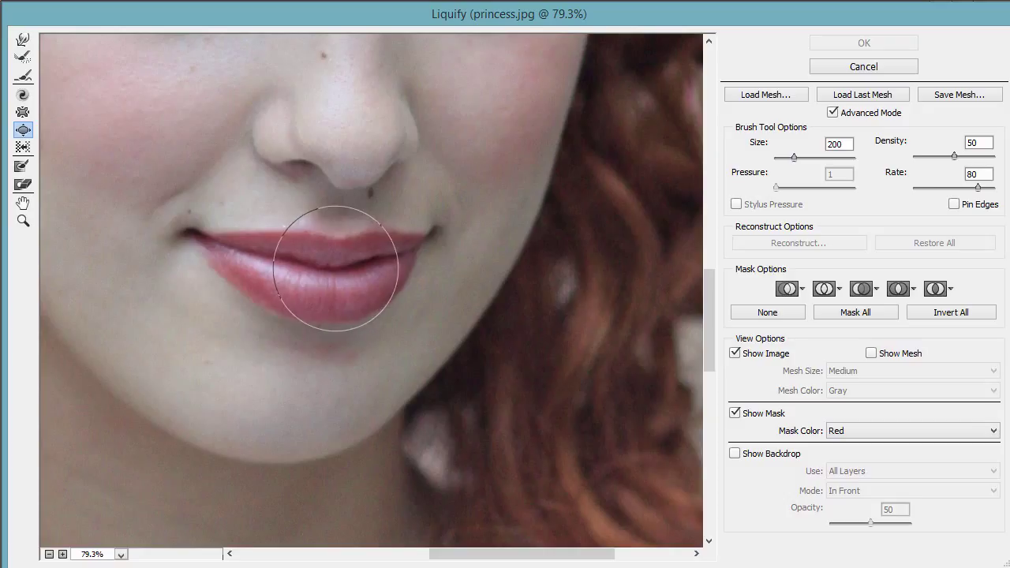
pyautogui.moveTo(334, 244)
pyautogui.mouseDown()
pyautogui.moveTo(295, 304)
pyautogui.moveTo(397, 264)
pyautogui.moveTo(370, 293)
pyautogui.moveTo(350, 260)
pyautogui.moveTo(250, 250)
pyautogui.moveTo(258, 266)
pyautogui.moveTo(320, 242)
pyautogui.moveTo(322, 266)
pyautogui.mouseUp()
pyautogui.click(862, 68)
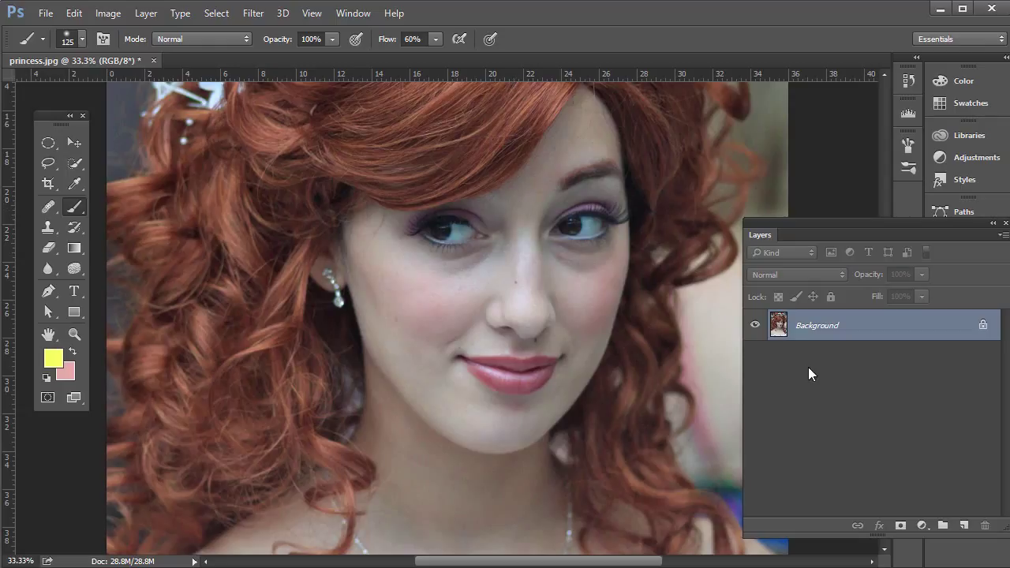
# Step: Draw a closed freehand Lasso selection around the lips and the surrounding skin down to the chin
pyautogui.click(48, 162)
pyautogui.click(106, 158)
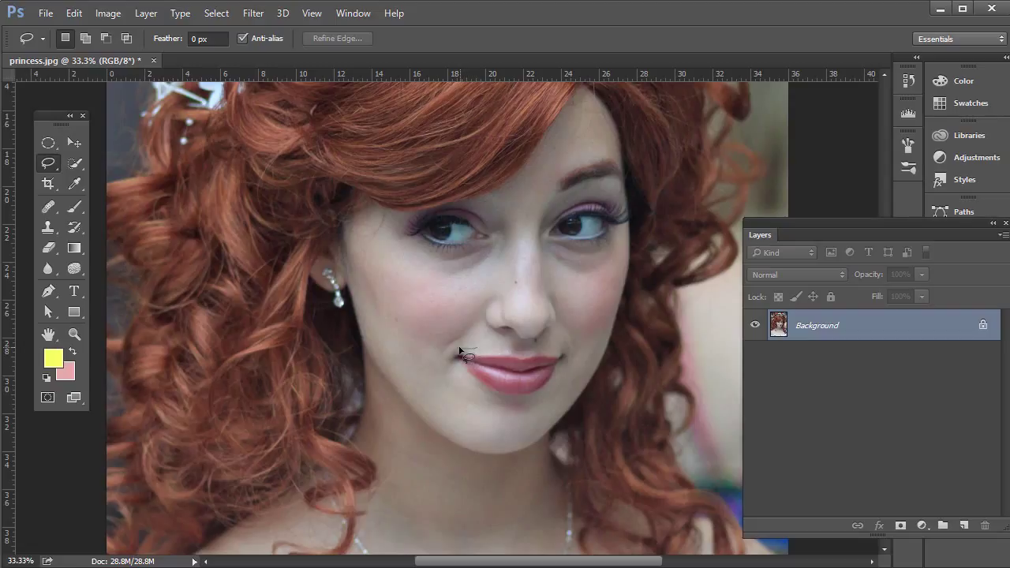
pyautogui.moveTo(458, 349); pyautogui.dragTo(463, 355)
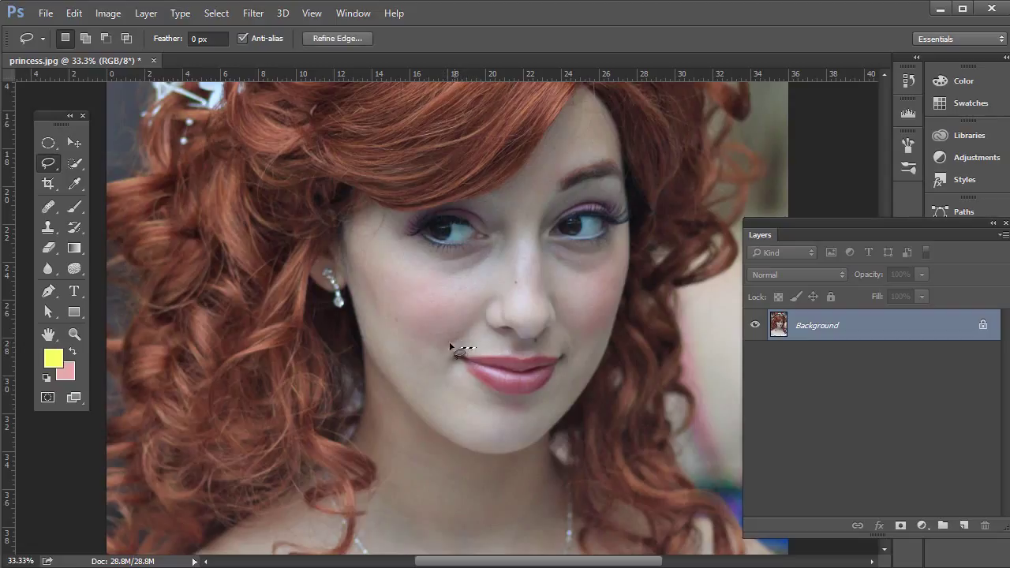
pyautogui.click(489, 352)
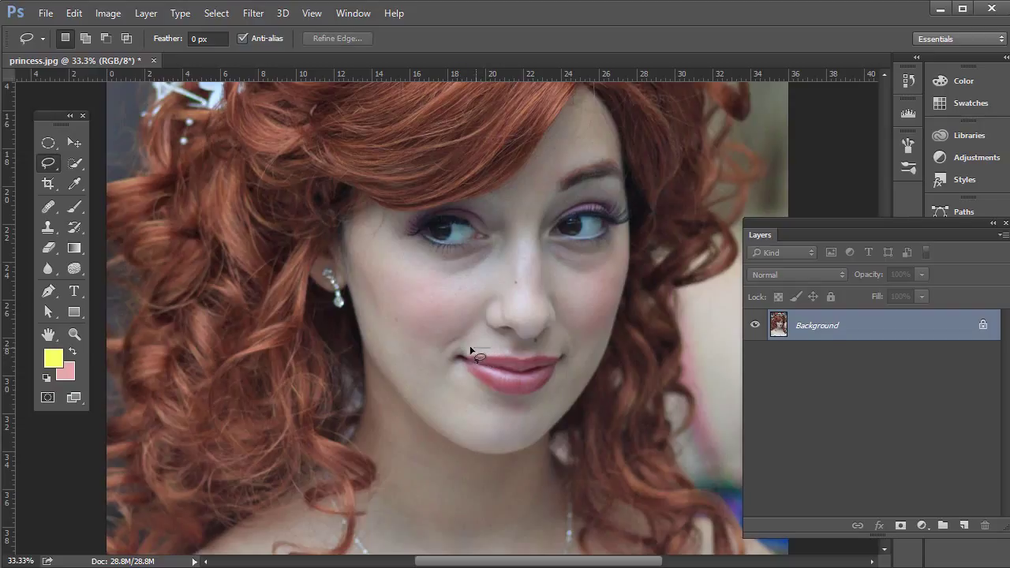
pyautogui.moveTo(446, 356)
pyautogui.mouseDown()
pyautogui.moveTo(447, 372)
pyautogui.moveTo(485, 401)
pyautogui.moveTo(527, 406)
pyautogui.moveTo(572, 357)
pyautogui.mouseUp()
pyautogui.moveTo(495, 351); pyautogui.dragTo(498, 353)
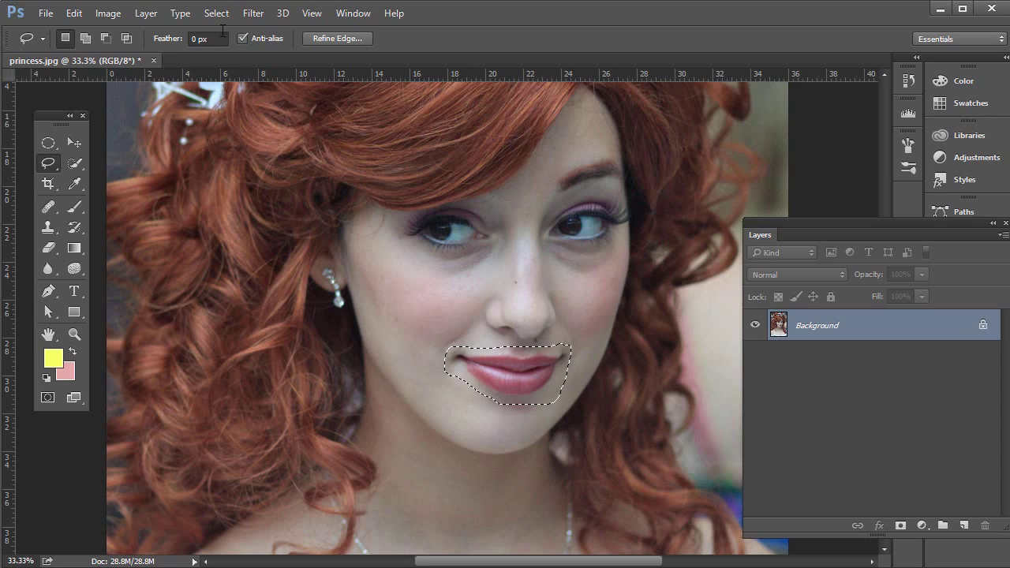
# Step: Feather the lip selection by a 10-pixel radius and copy it onto a new Layer 1 with Ctrl+J
pyautogui.click(253, 14)
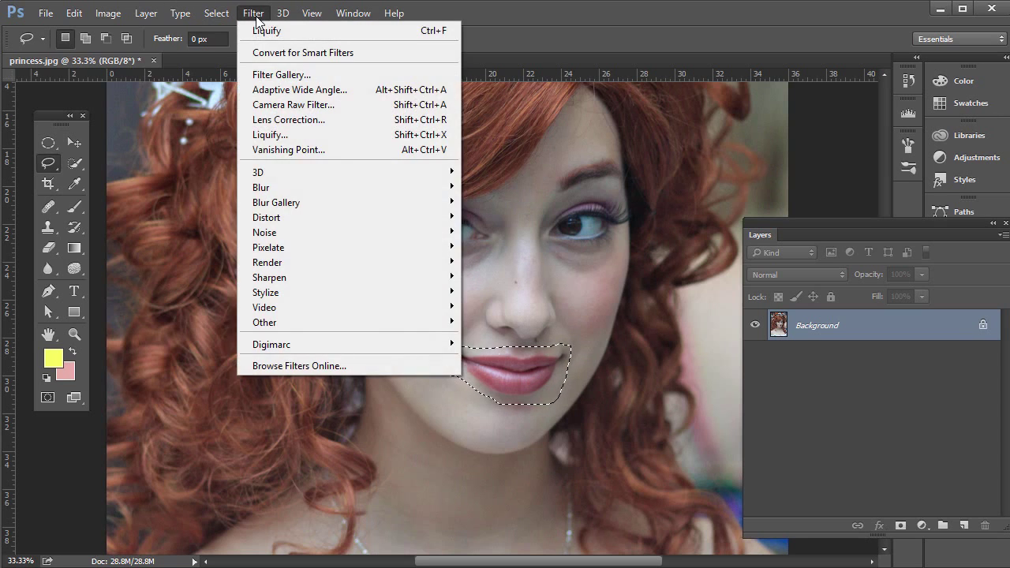
pyautogui.moveTo(216, 13)
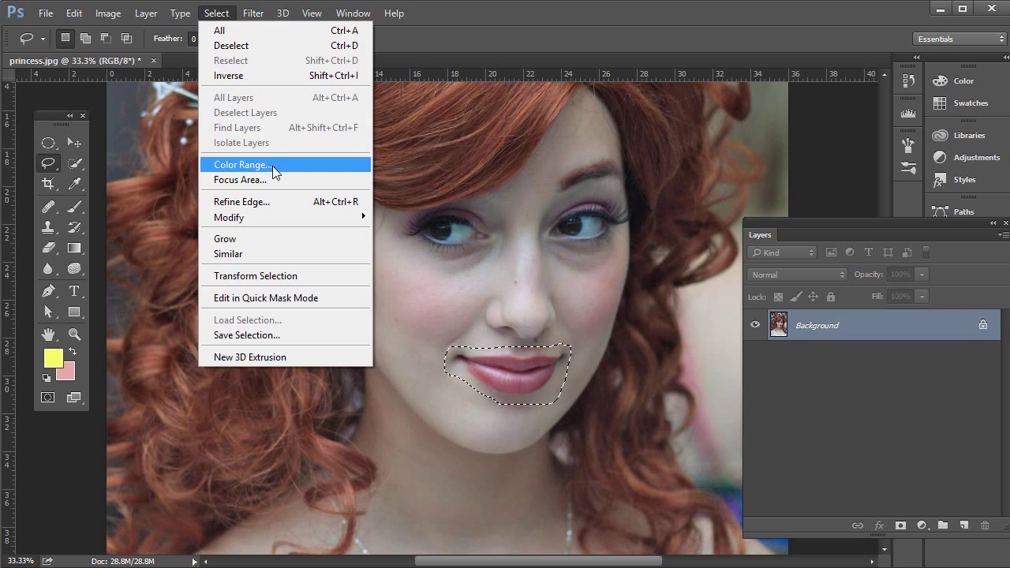
pyautogui.moveTo(273, 218)
pyautogui.click(394, 277)
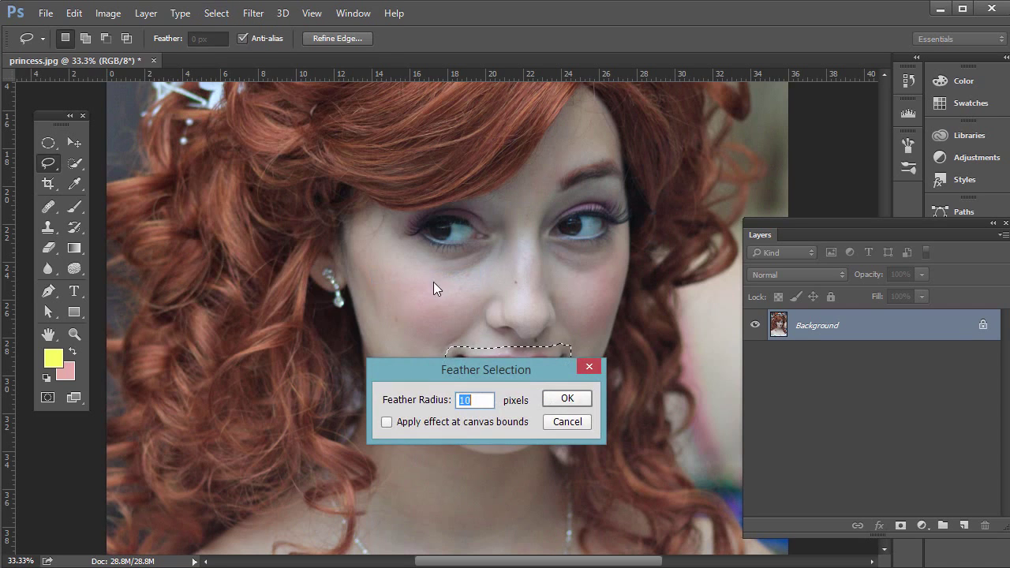
pyautogui.click(568, 400)
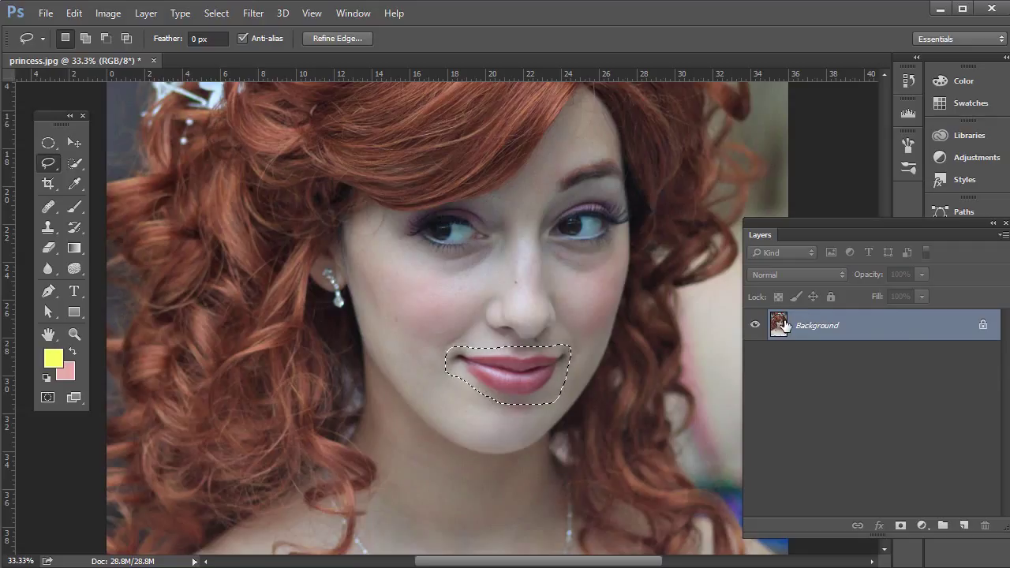
pyautogui.hotkey('ctrl', 'j')
pyautogui.click(755, 355)
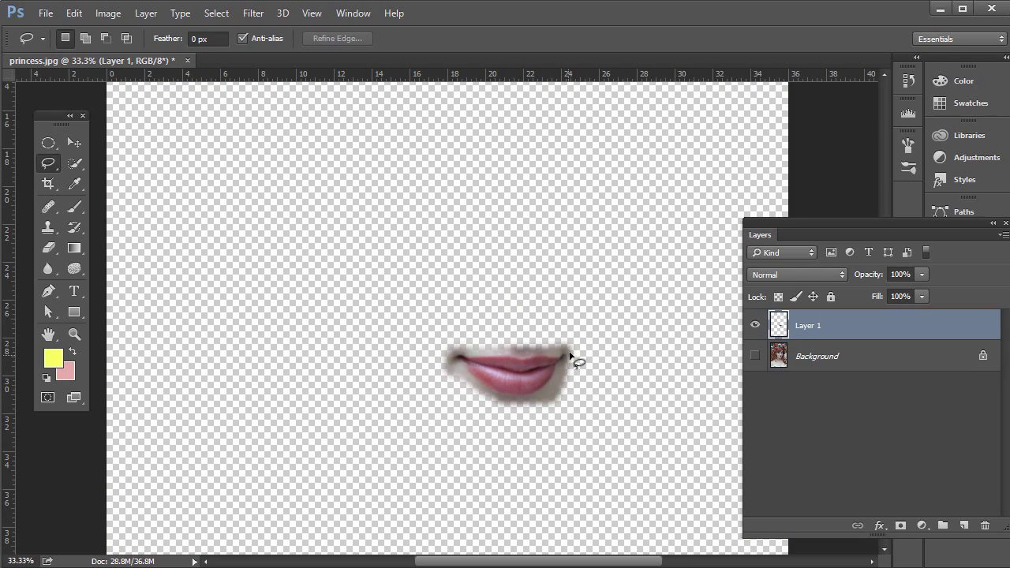
pyautogui.click(756, 356)
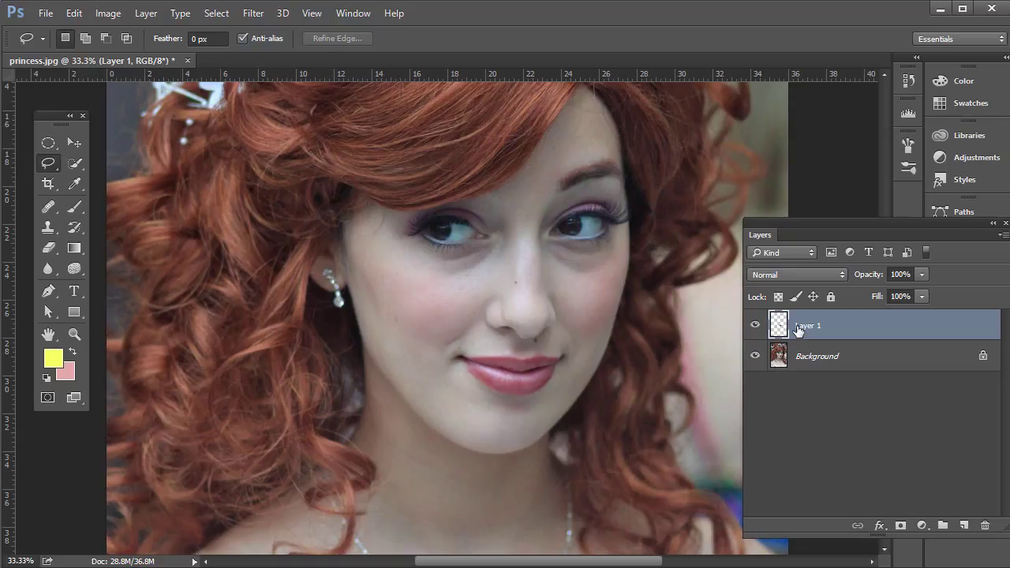
pyautogui.hotkey('ctrl', 't')
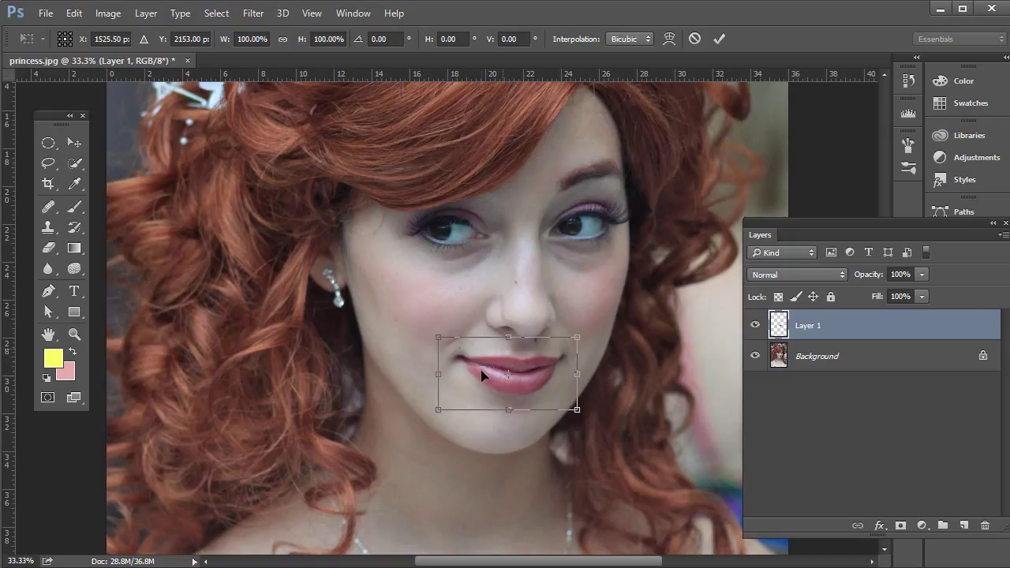
pyautogui.moveTo(419, 324); pyautogui.dragTo(390, 306)
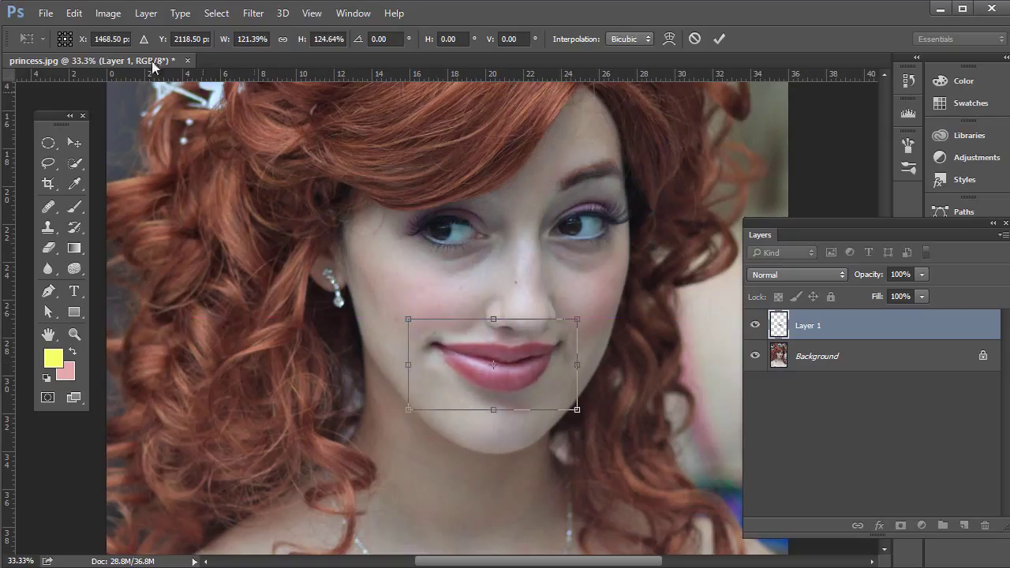
pyautogui.press('Escape')
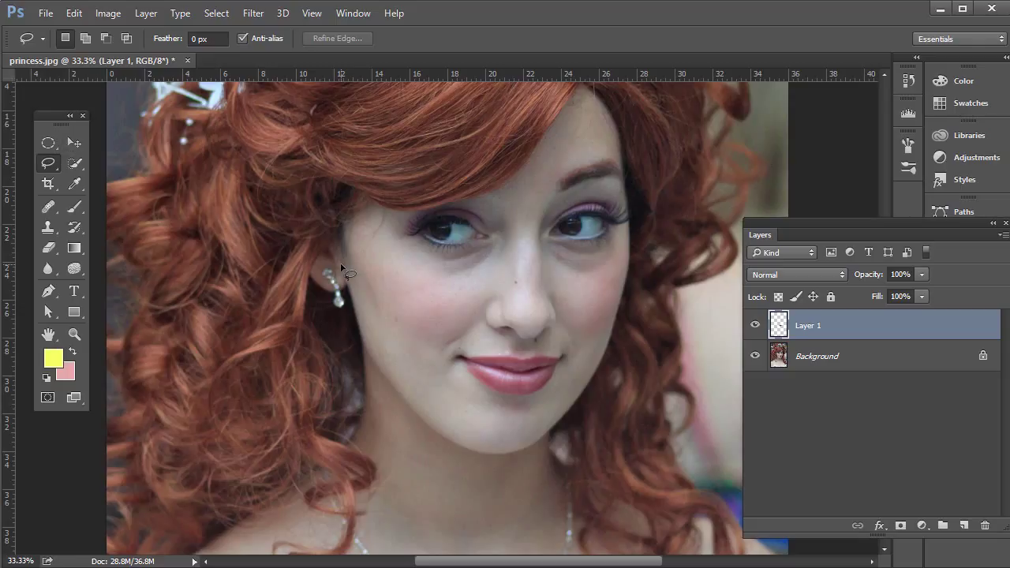
# Step: Scale Layer 1's lips to 110% width with linked aspect ratio, then commit
pyautogui.hotkey('ctrl', 't')
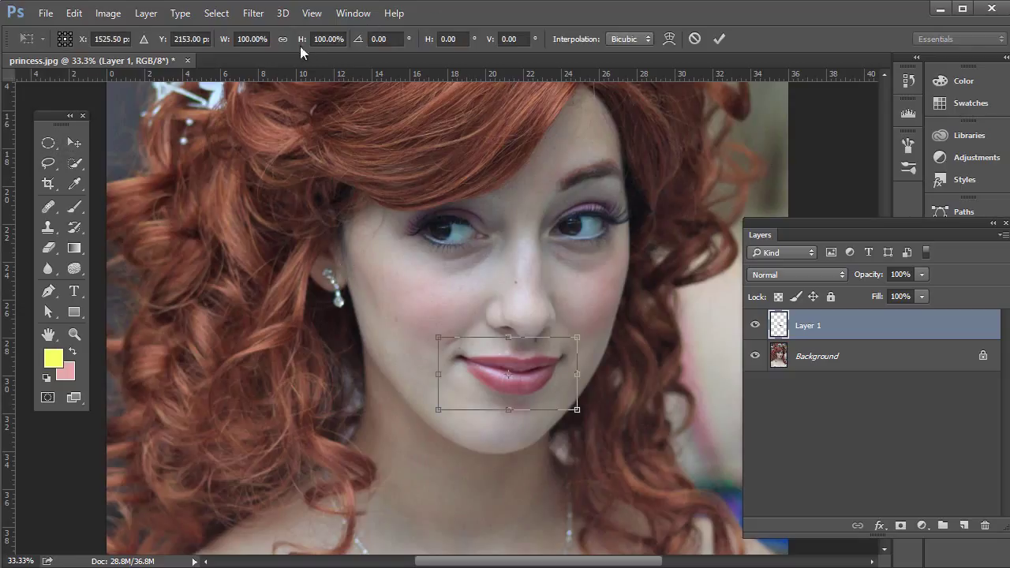
pyautogui.click(251, 38)
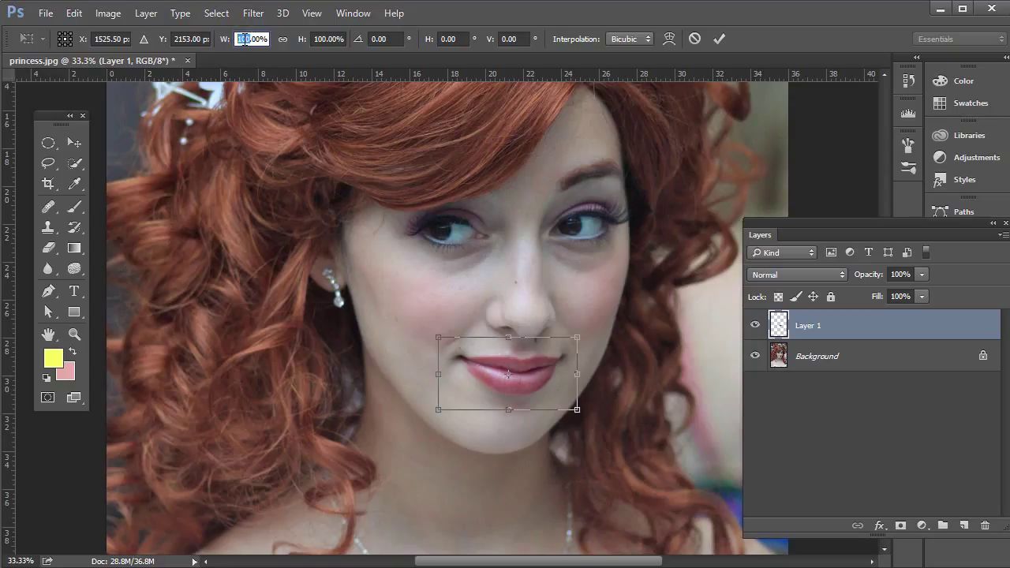
pyautogui.write('110')
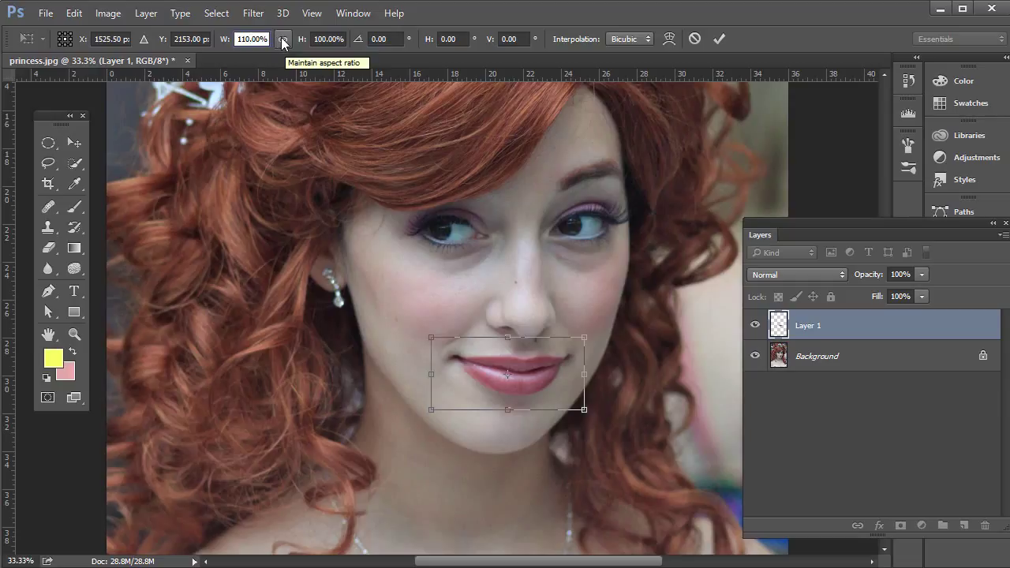
pyautogui.click(282, 40)
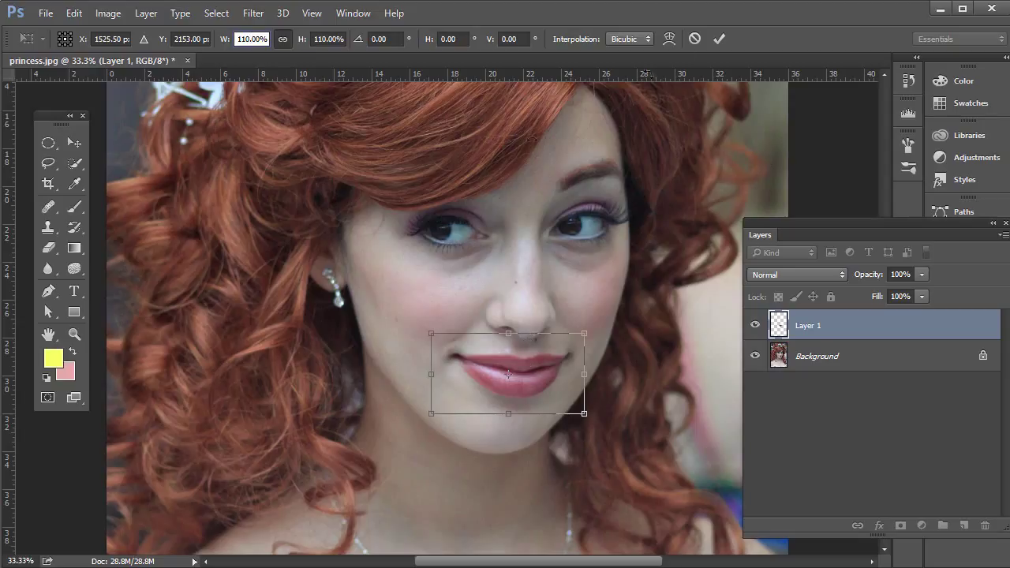
pyautogui.click(720, 39)
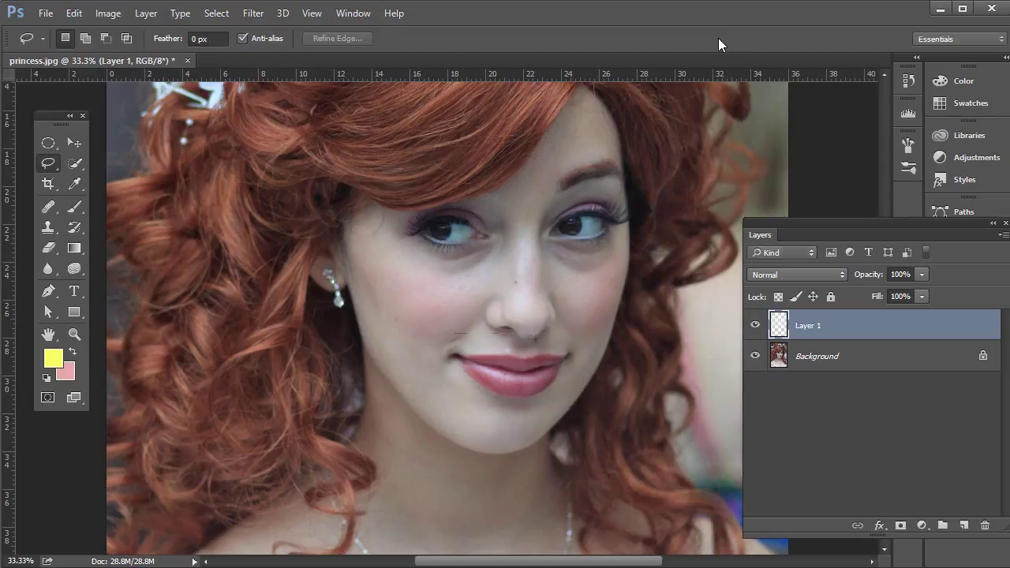
pyautogui.click(756, 326)
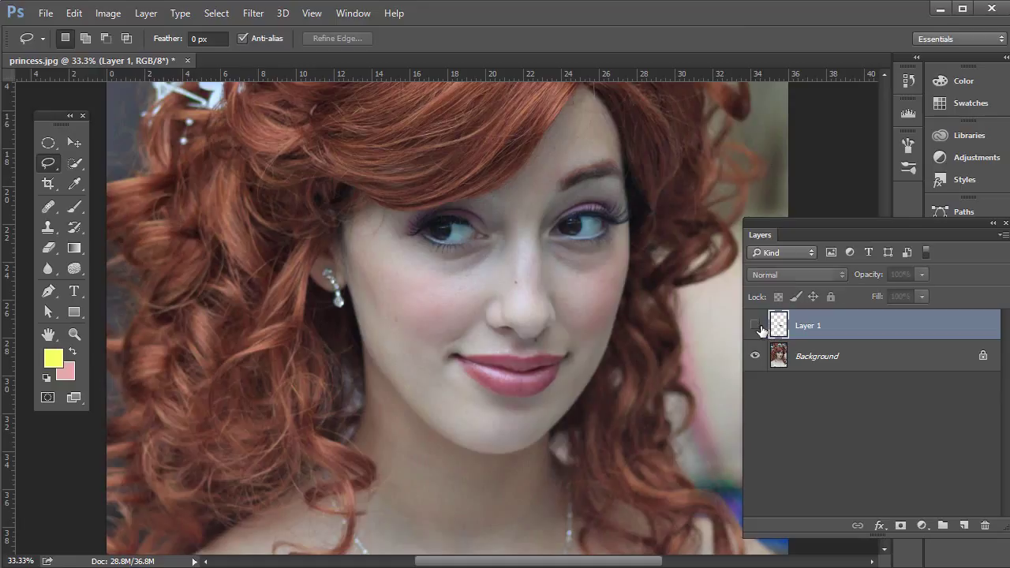
pyautogui.click(756, 327)
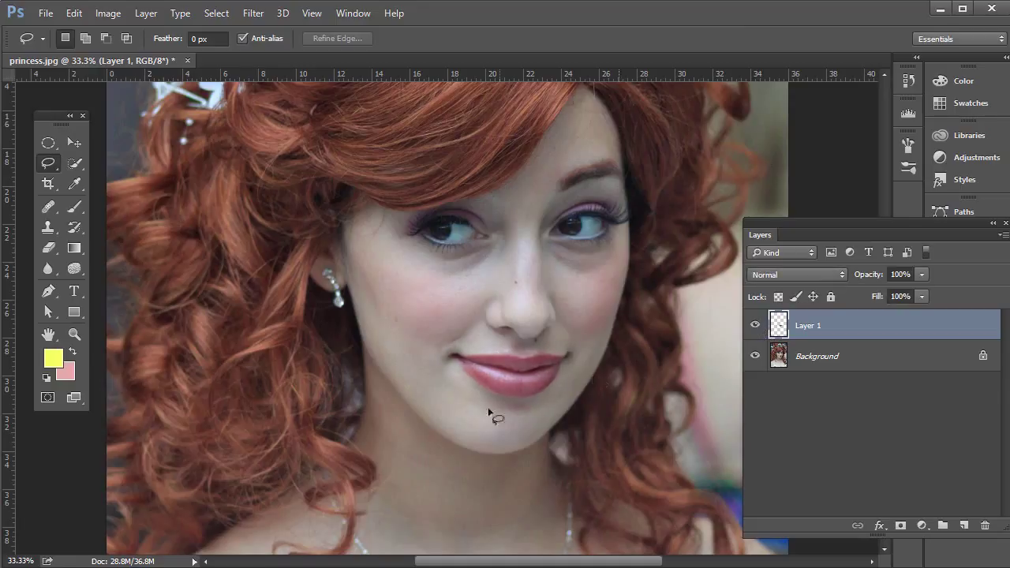
pyautogui.click(756, 324)
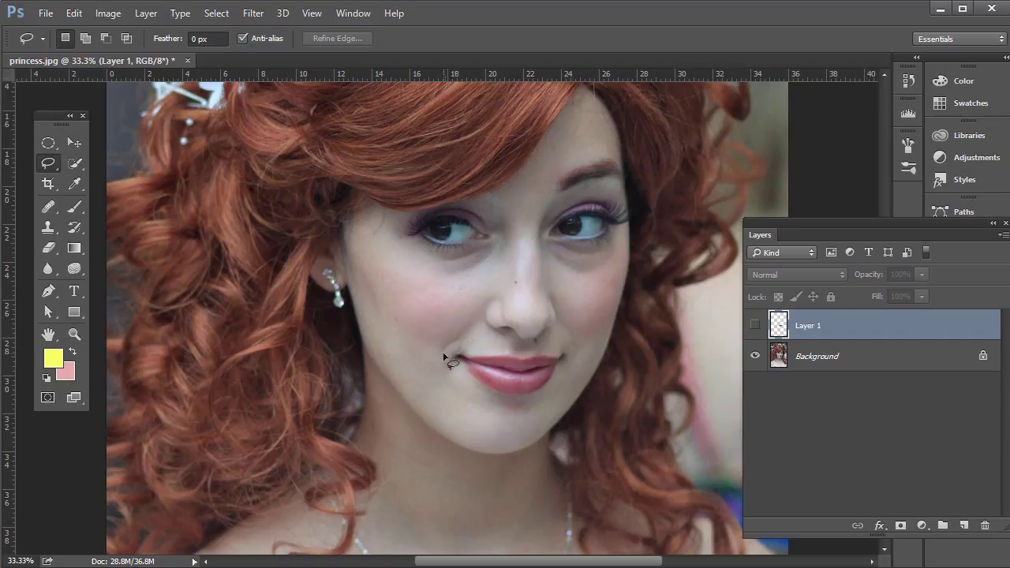
pyautogui.click(755, 325)
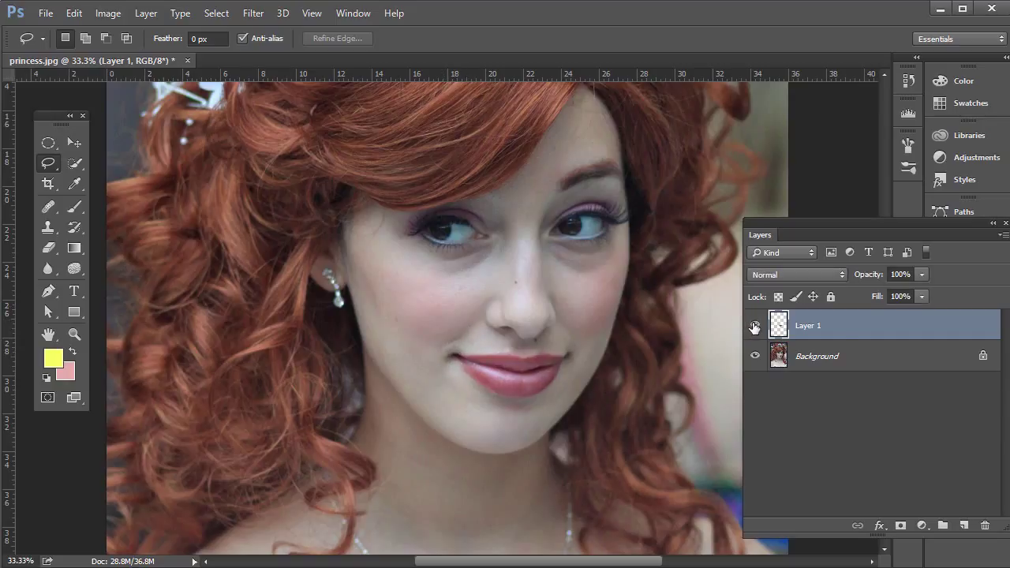
pyautogui.click(755, 325)
pyautogui.click(755, 325)
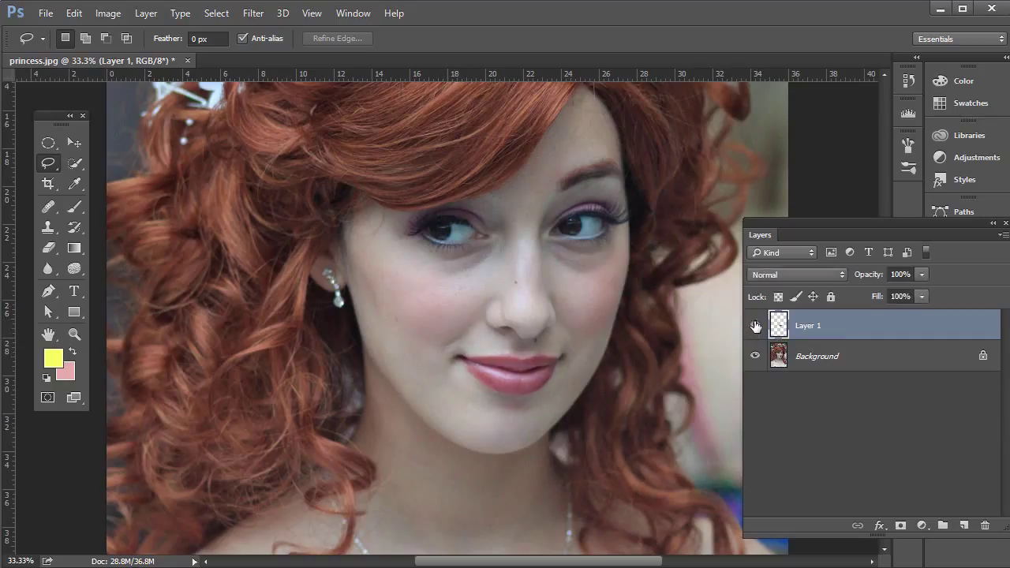
# Step: Add a layer mask to Layer 1 and paint black near the cheek with a soft brush
pyautogui.click(899, 526)
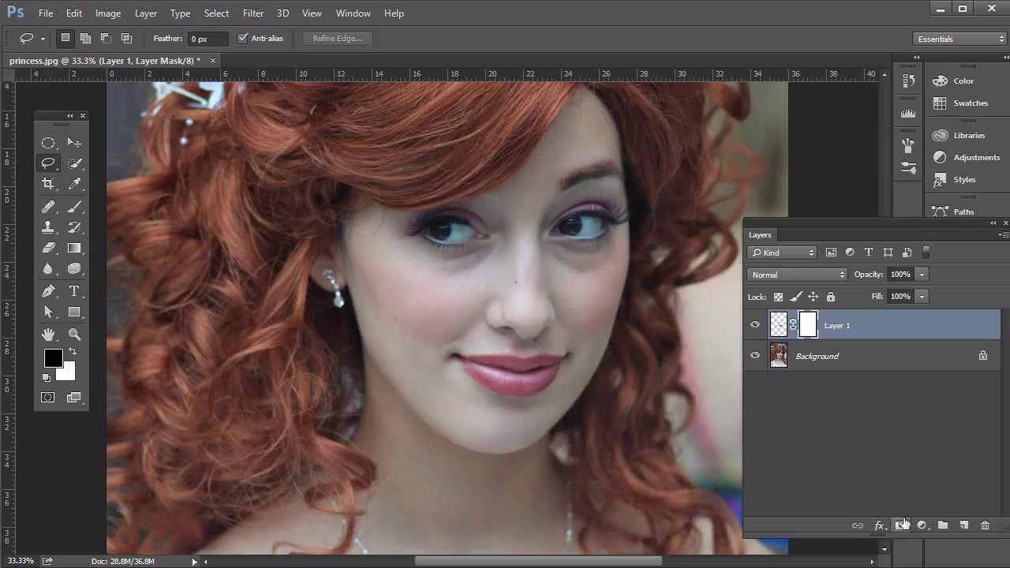
pyautogui.click(74, 207)
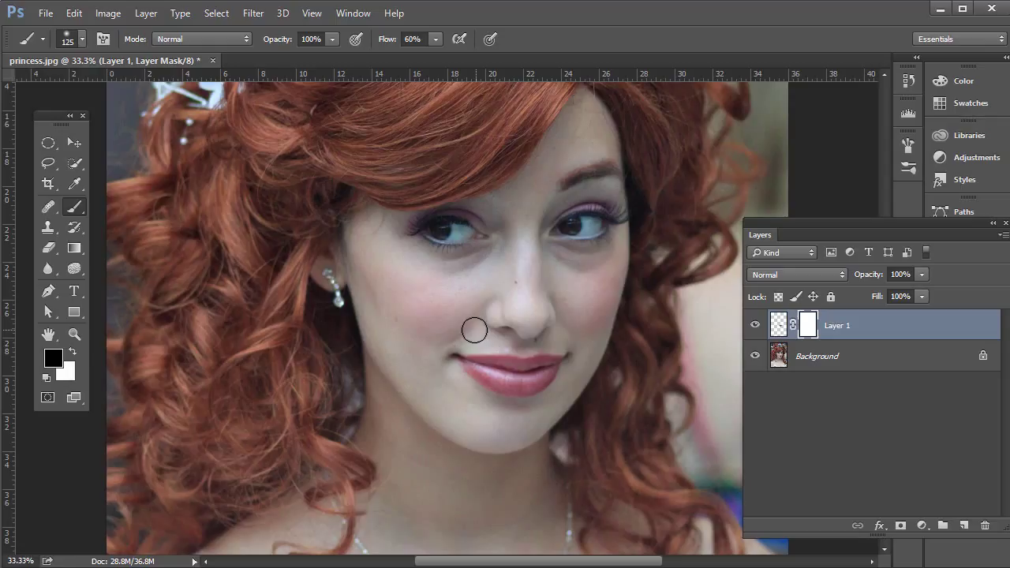
pyautogui.moveTo(439, 341); pyautogui.dragTo(449, 334)
pyautogui.click(82, 41)
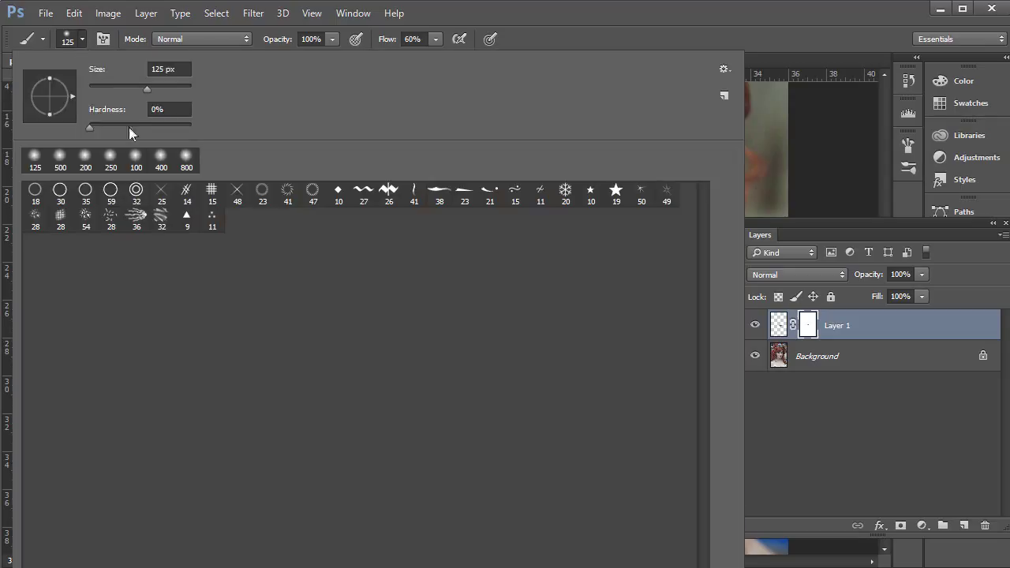
pyautogui.click(79, 42)
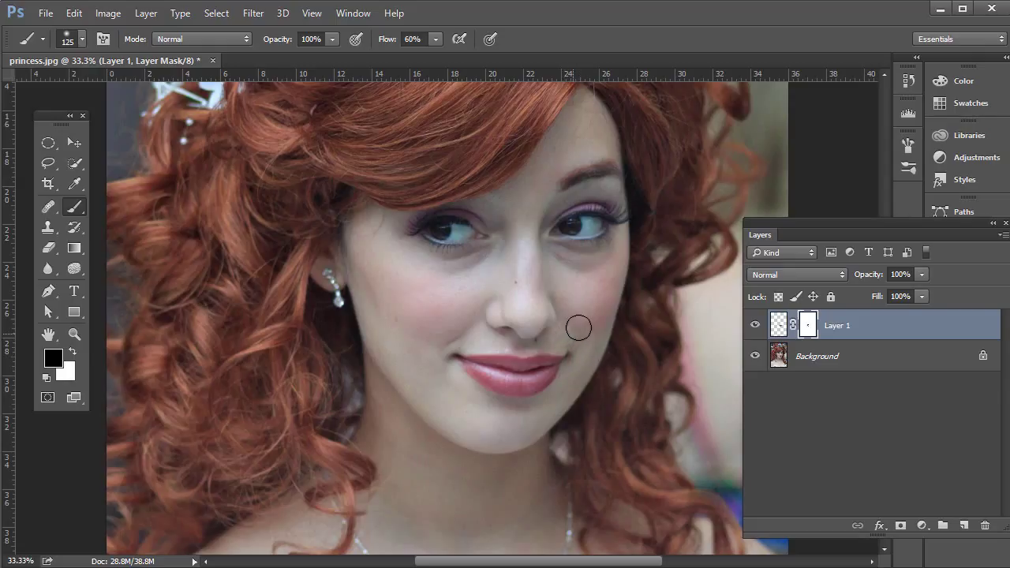
# Step: Toggle Layer 1's visibility repeatedly to compare the blended lips with the original
pyautogui.click(761, 326)
pyautogui.click(758, 327)
pyautogui.click(756, 327)
pyautogui.click(756, 327)
pyautogui.click(755, 327)
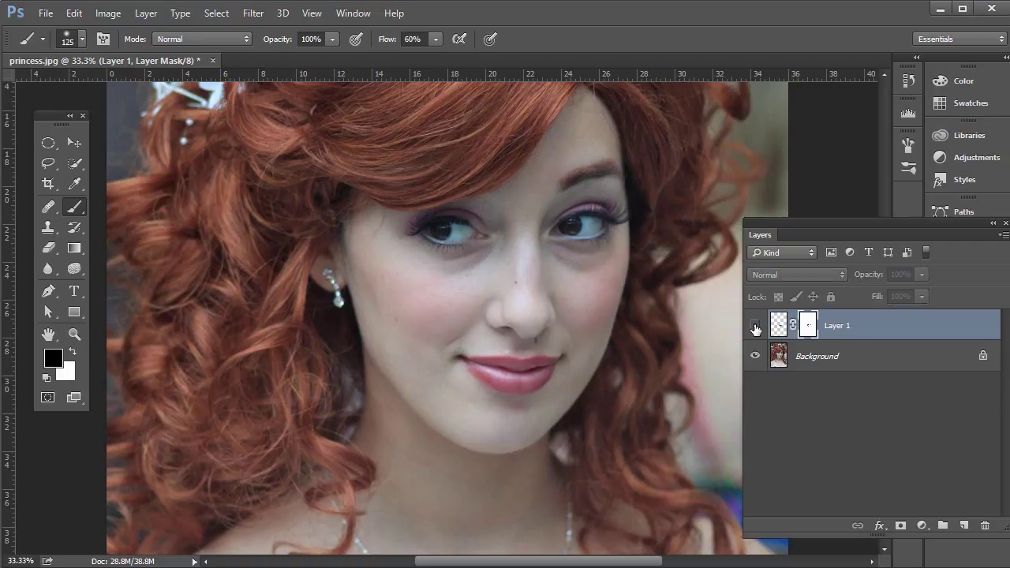
pyautogui.click(755, 327)
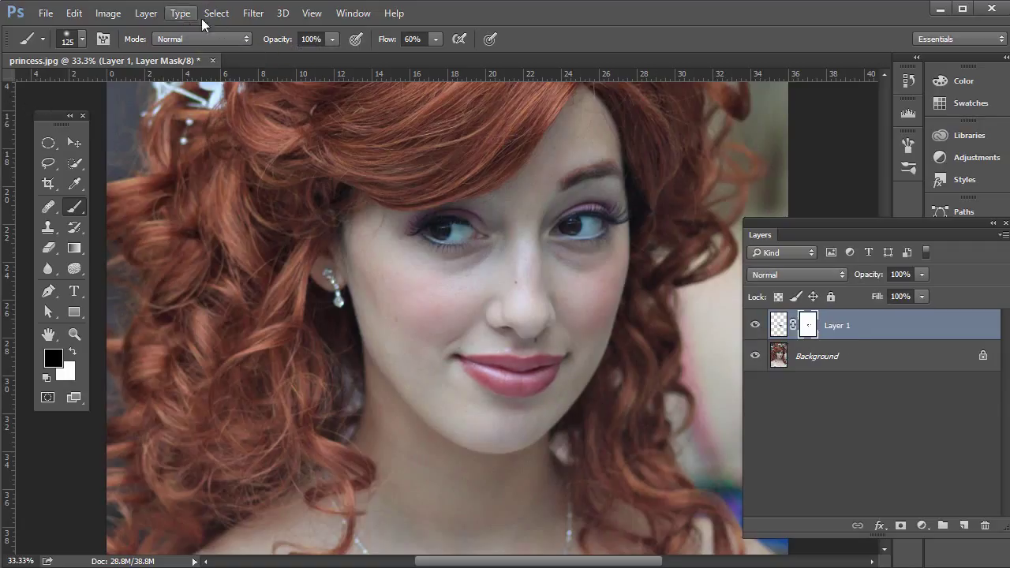
# Step: Target Layer 1's pixel thumbnail instead of its mask, then launch Filter > Liquify
pyautogui.click(254, 16)
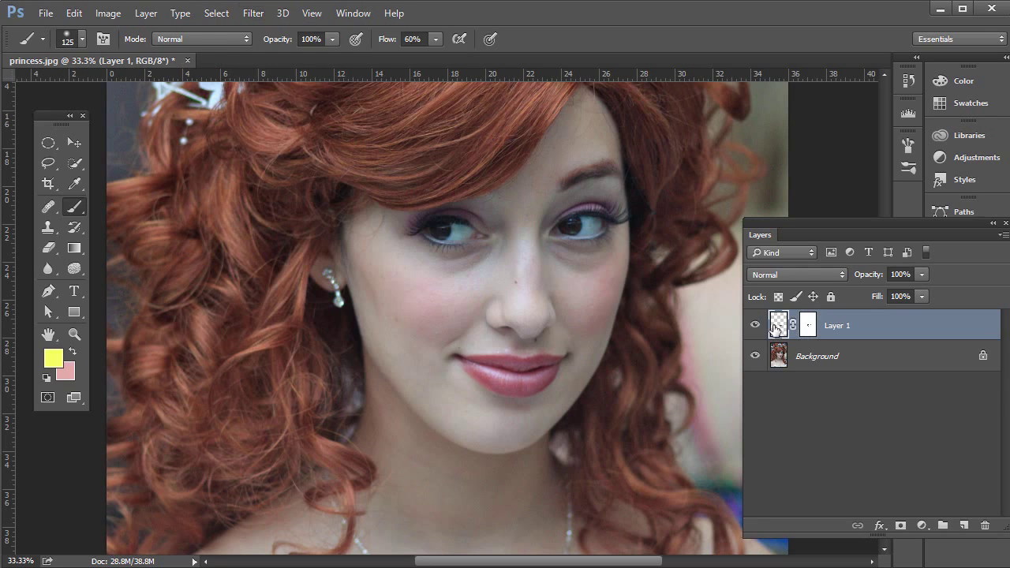
pyautogui.doubleClick(781, 331)
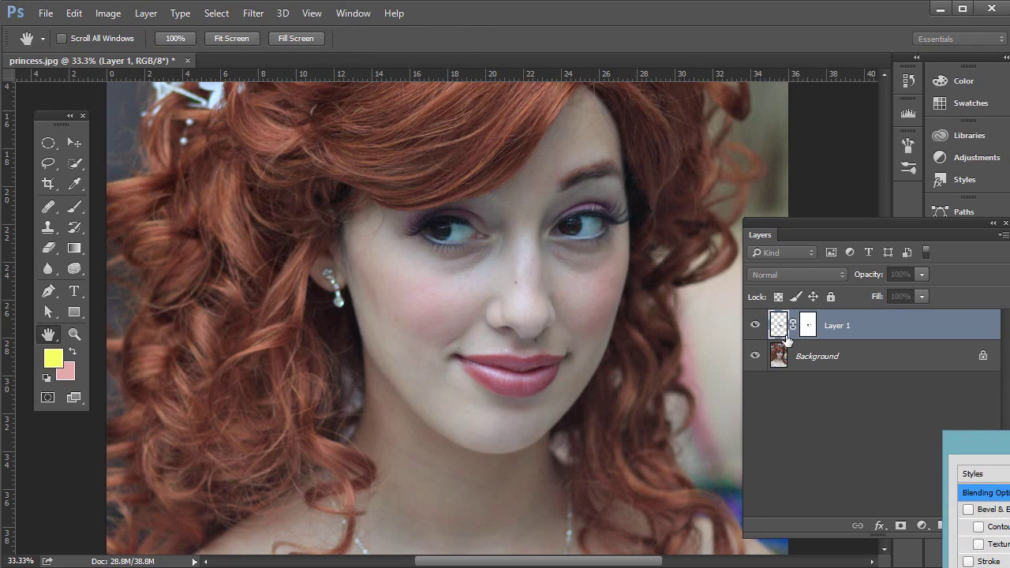
pyautogui.press('b')
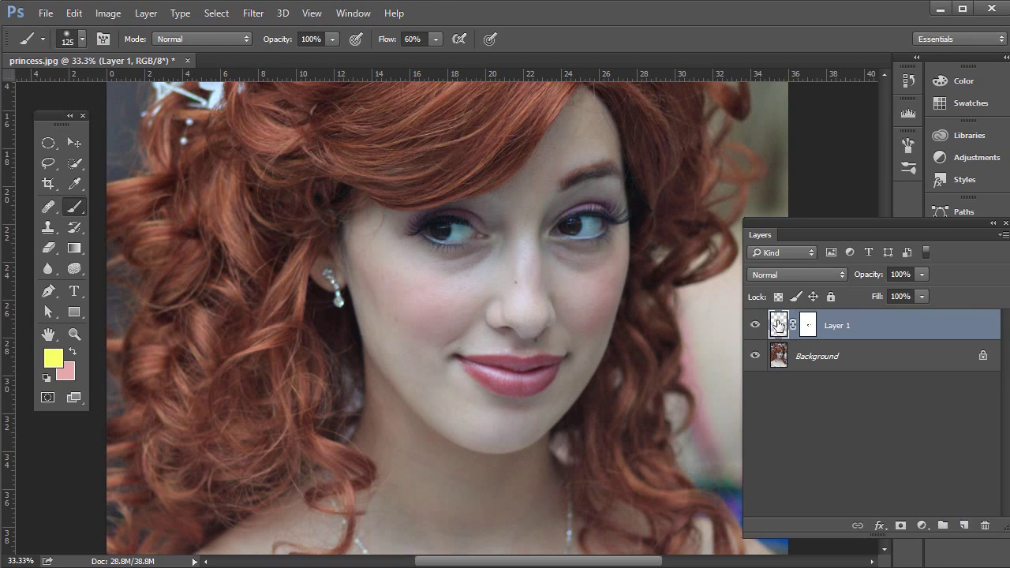
pyautogui.click(253, 14)
pyautogui.click(309, 131)
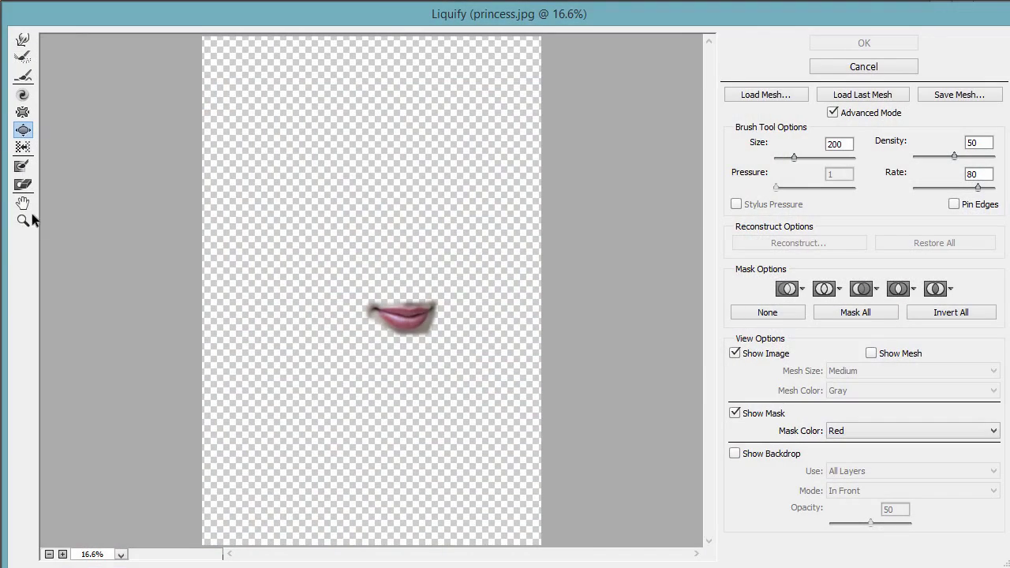
# Step: Zoom onto the lips and bloat the centre of the upper lip with a size-70 brush
pyautogui.click(29, 218)
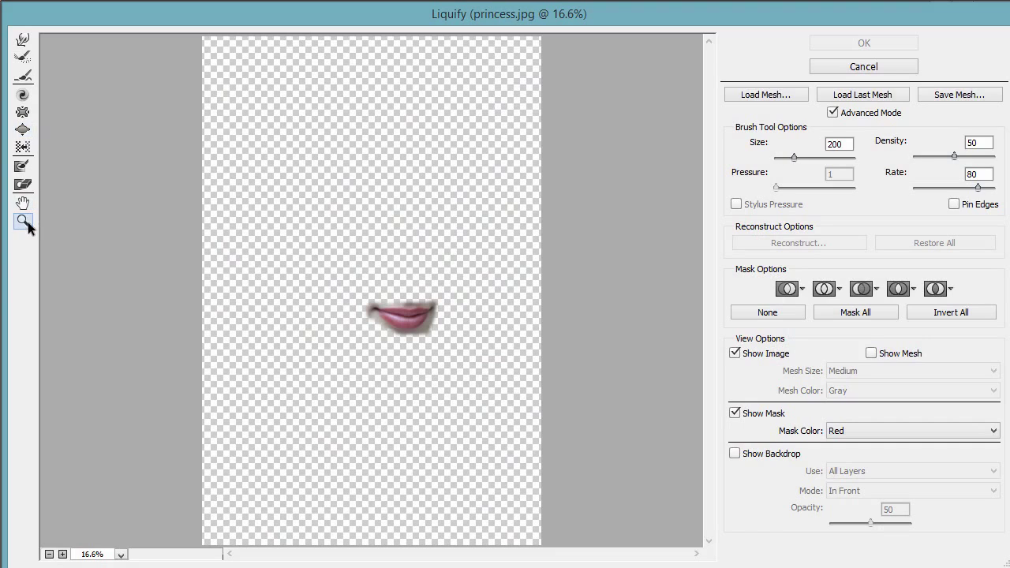
pyautogui.moveTo(356, 287)
pyautogui.mouseDown()
pyautogui.moveTo(448, 359)
pyautogui.moveTo(455, 348)
pyautogui.mouseUp()
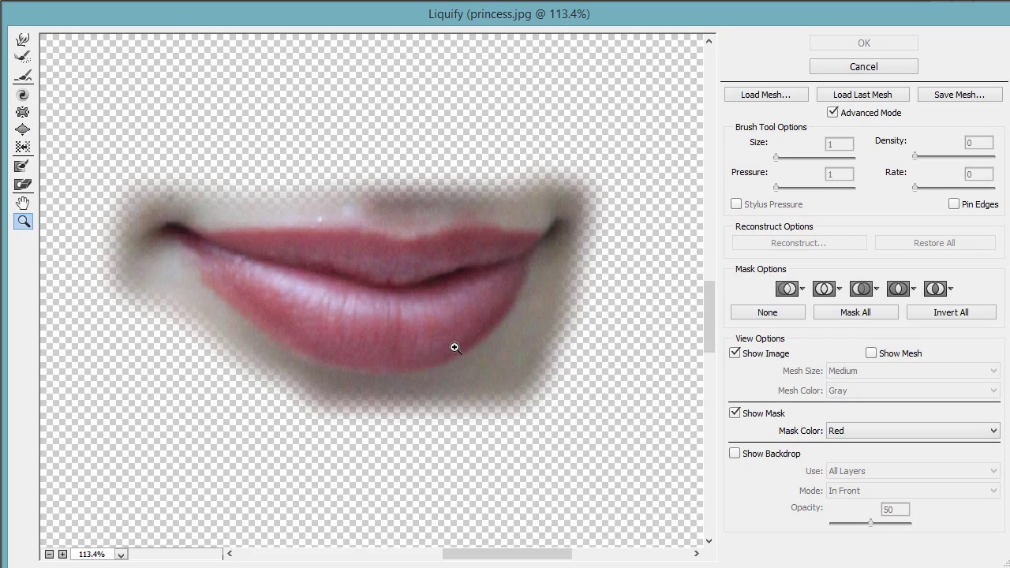
pyautogui.click(22, 131)
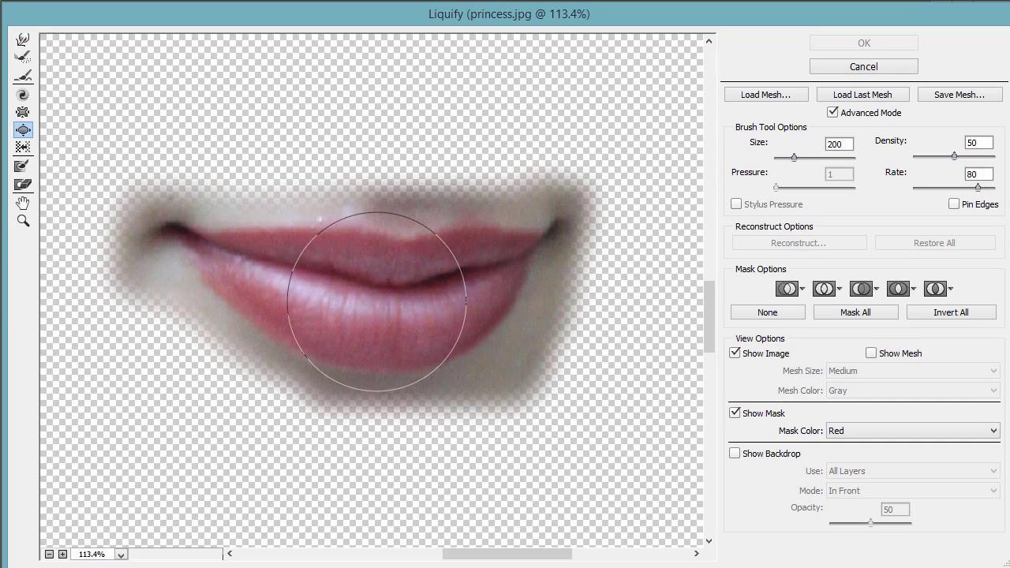
pyautogui.press('[')
pyautogui.press('[')
pyautogui.press('[')
pyautogui.press('[')
pyautogui.press('[')
pyautogui.press('[')
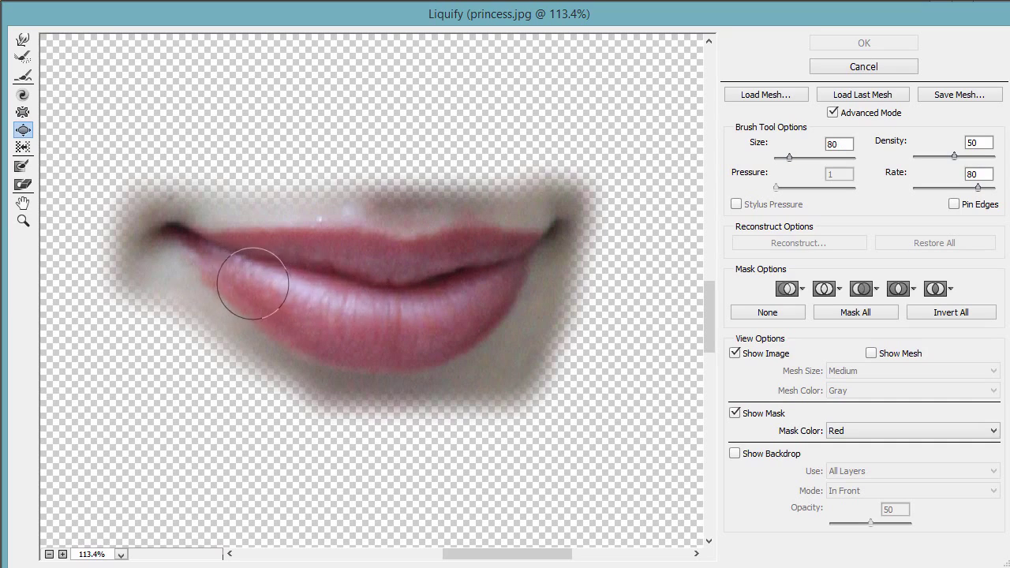
pyautogui.click(339, 245)
pyautogui.press('[')
pyautogui.press('[')
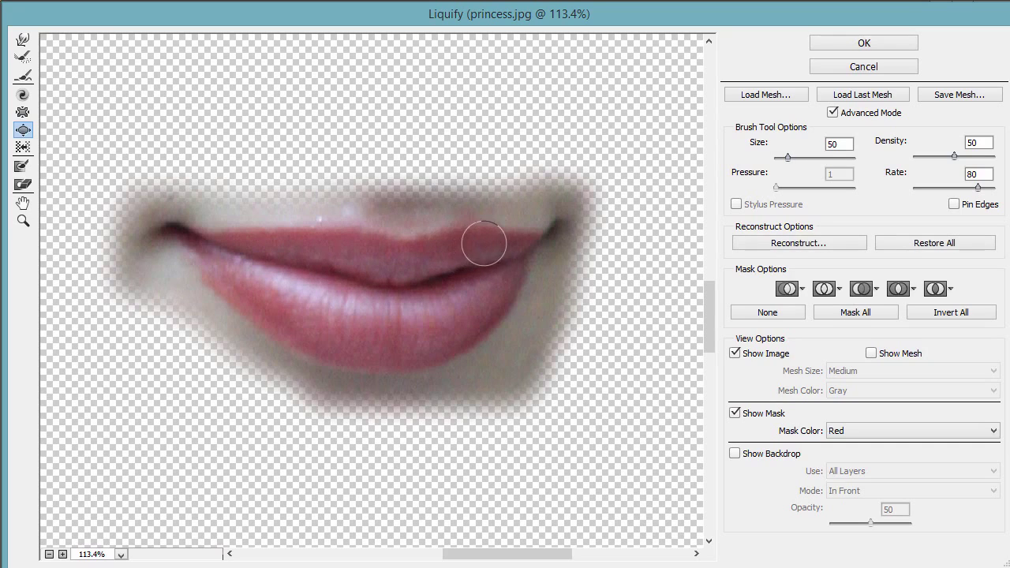
pyautogui.click(23, 40)
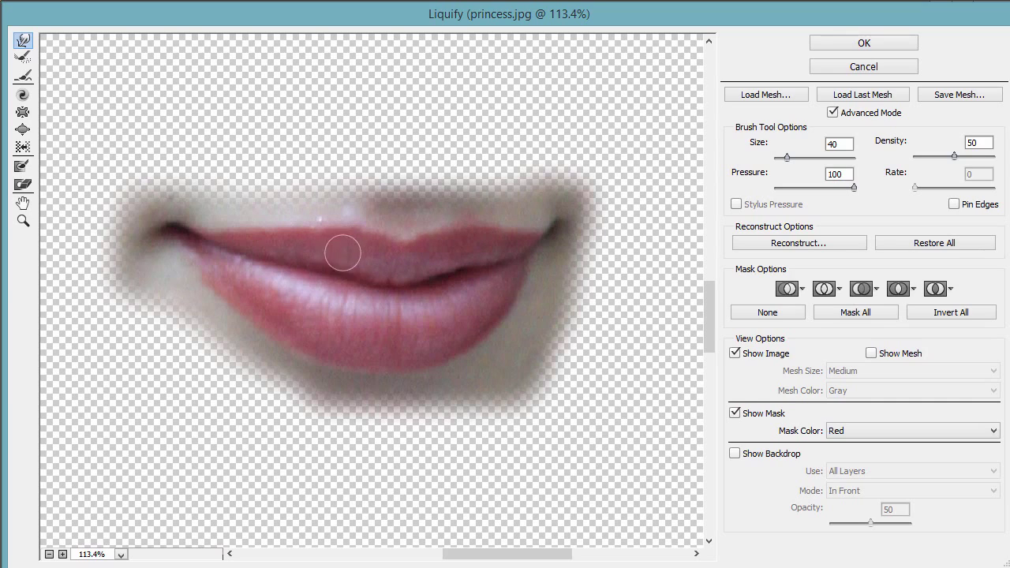
# Step: Reshape the mouth corners with brush sizes 100 to 150, then apply the Liquify result
pyautogui.click(24, 112)
pyautogui.click(24, 130)
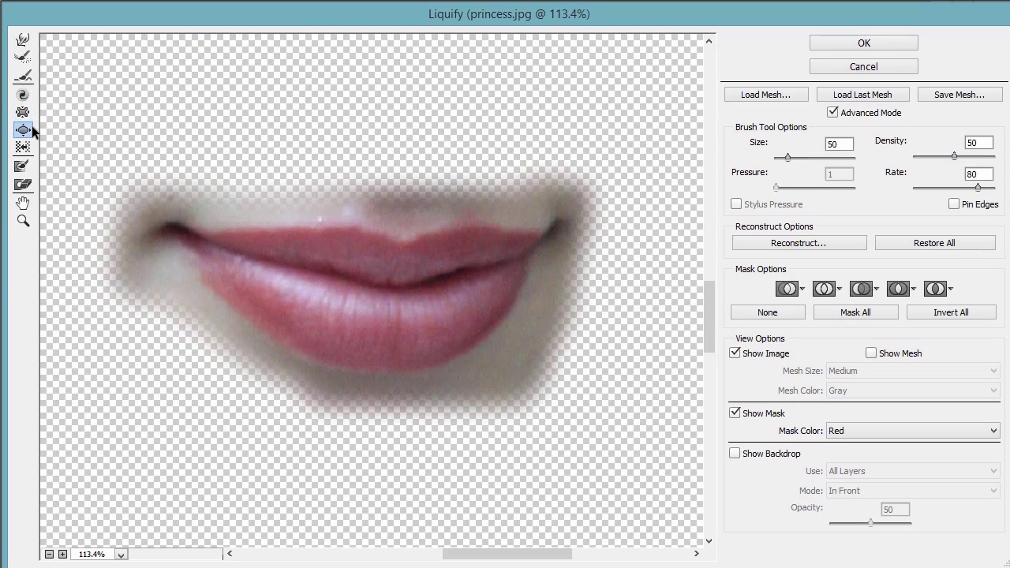
pyautogui.click(22, 112)
pyautogui.press('[')
pyautogui.press('[')
pyautogui.press('[')
pyautogui.press(']')
pyautogui.press(']')
pyautogui.hotkey('ctrl', 'z')
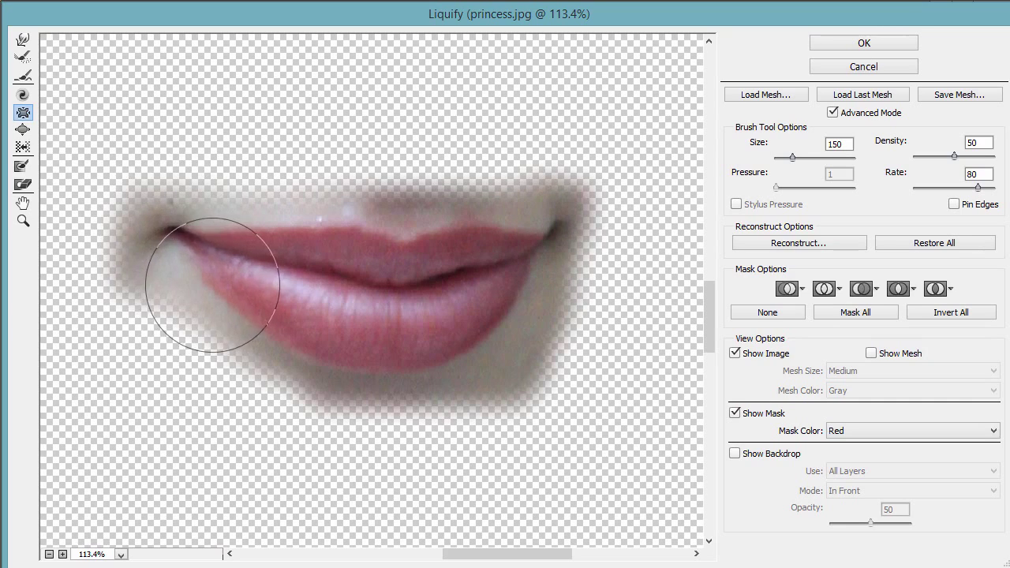
pyautogui.click(866, 44)
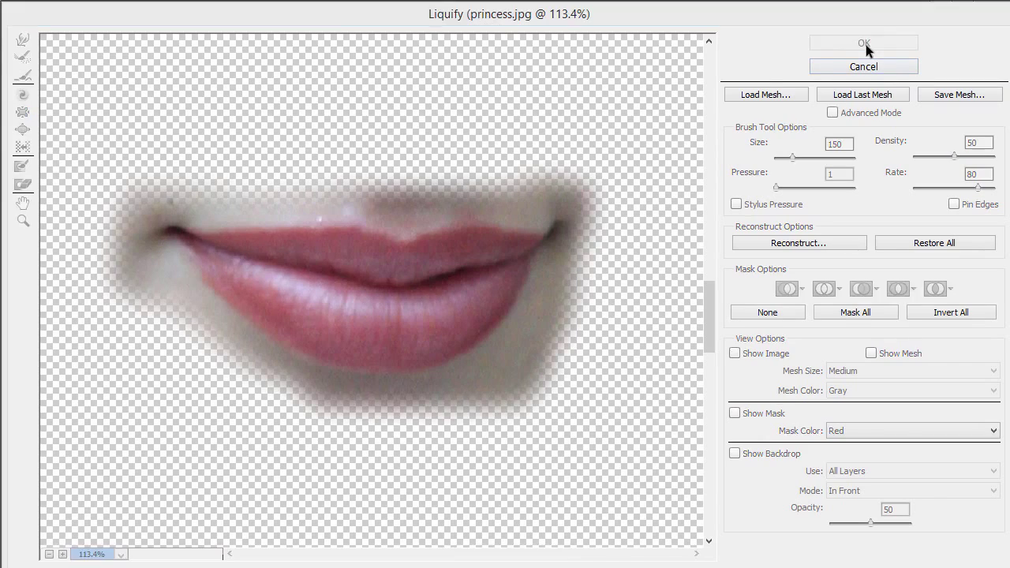
# Step: Toggle Layer 1 on and off to compare the reshaped lips, then start Free Transform
pyautogui.click(752, 325)
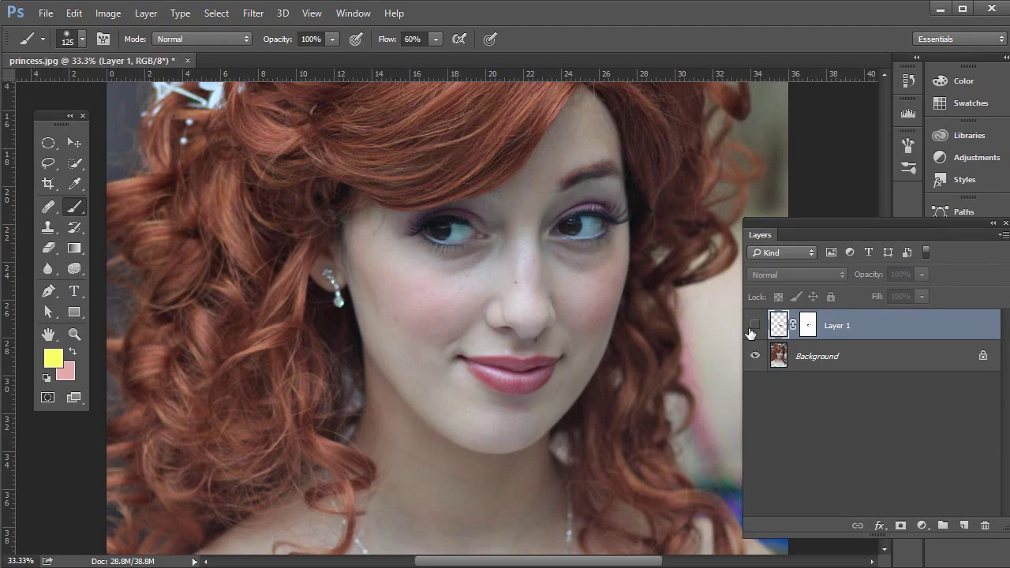
pyautogui.click(752, 325)
pyautogui.click(753, 325)
pyautogui.click(753, 327)
pyautogui.click(753, 327)
pyautogui.click(754, 328)
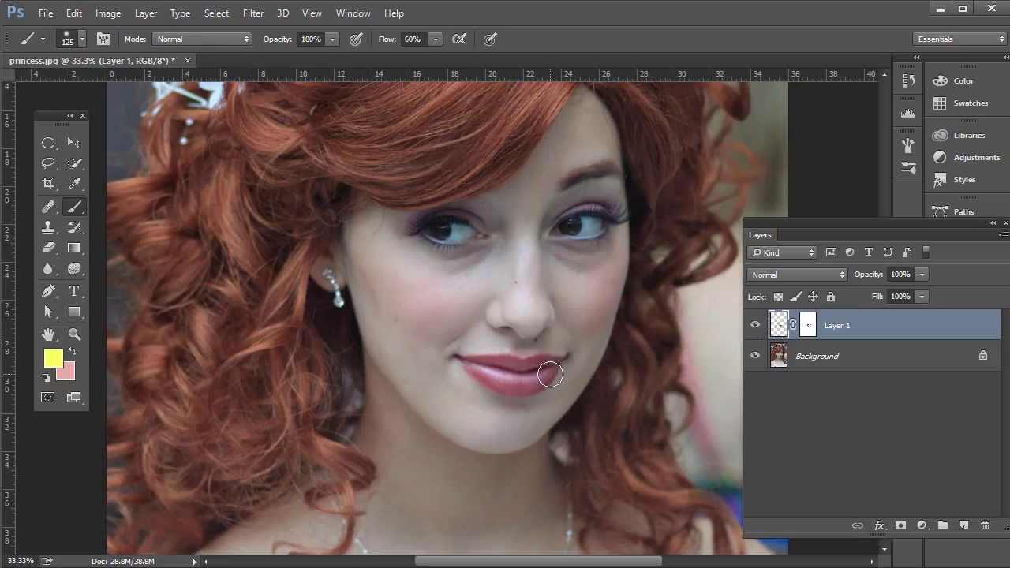
pyautogui.hotkey('ctrl', 't')
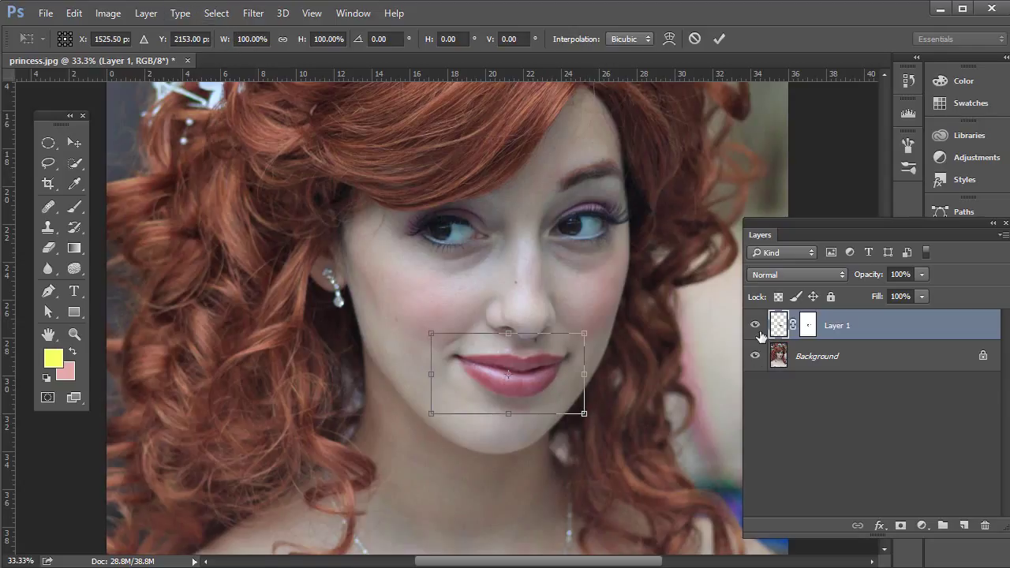
# Step: Warp the lips via Edit > Transform > Warp, nudging the middle and upper lip slightly down
pyautogui.click(76, 14)
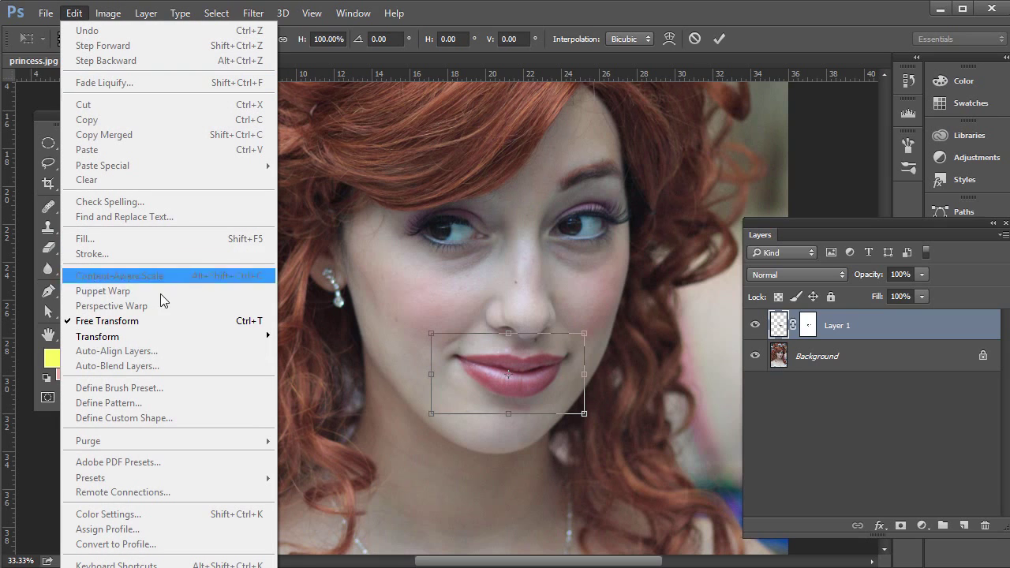
pyautogui.moveTo(150, 344)
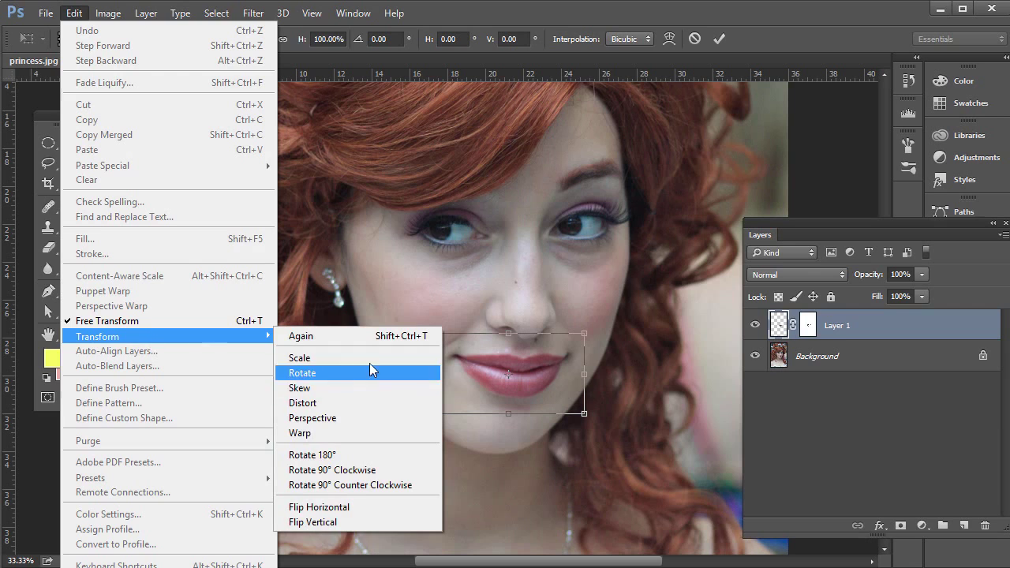
pyautogui.click(312, 434)
pyautogui.moveTo(530, 388)
pyautogui.mouseDown()
pyautogui.moveTo(483, 404)
pyautogui.moveTo(532, 396)
pyautogui.mouseUp()
pyautogui.moveTo(525, 353); pyautogui.dragTo(524, 353)
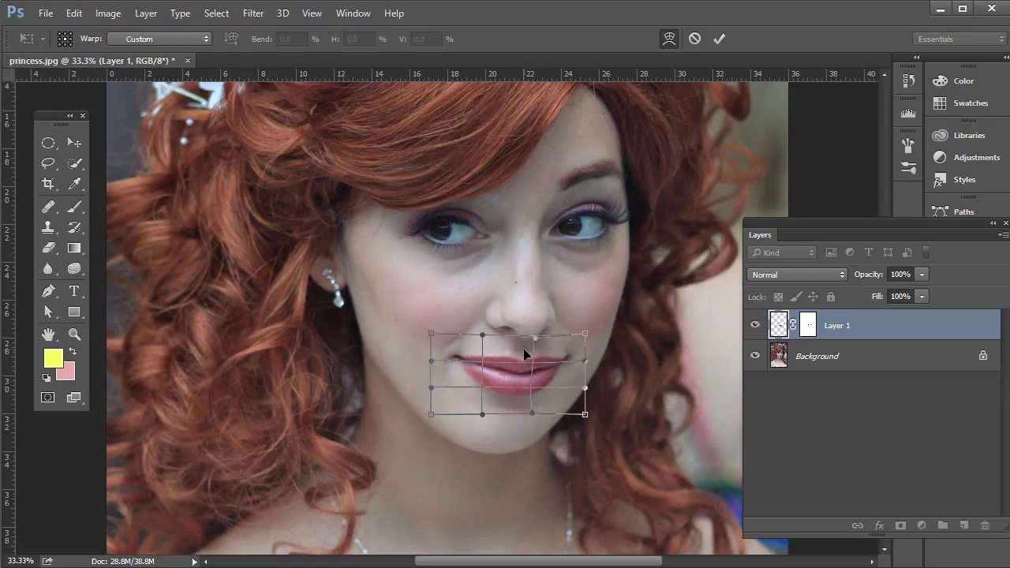
pyautogui.click(719, 40)
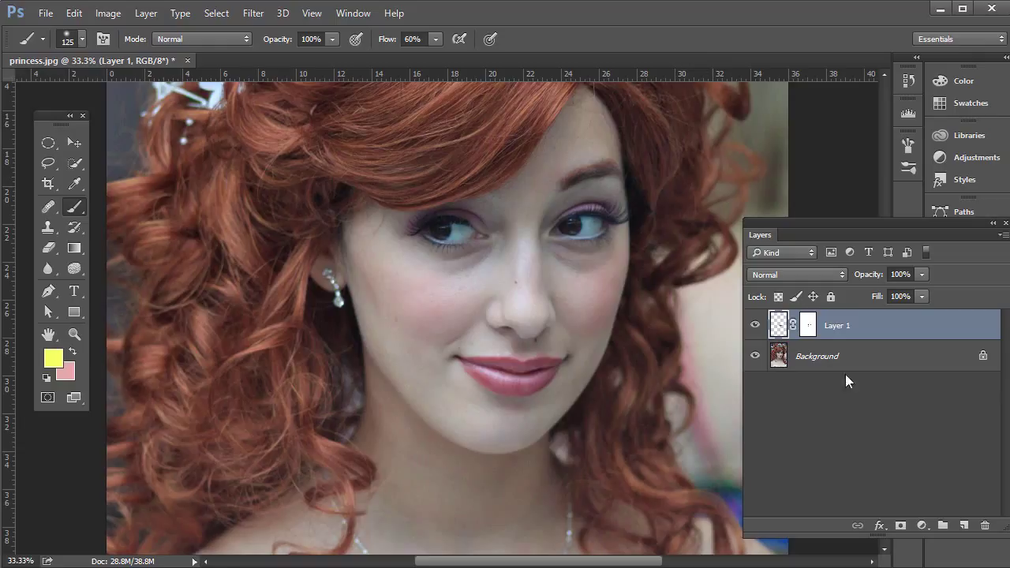
pyautogui.click(756, 325)
pyautogui.click(756, 325)
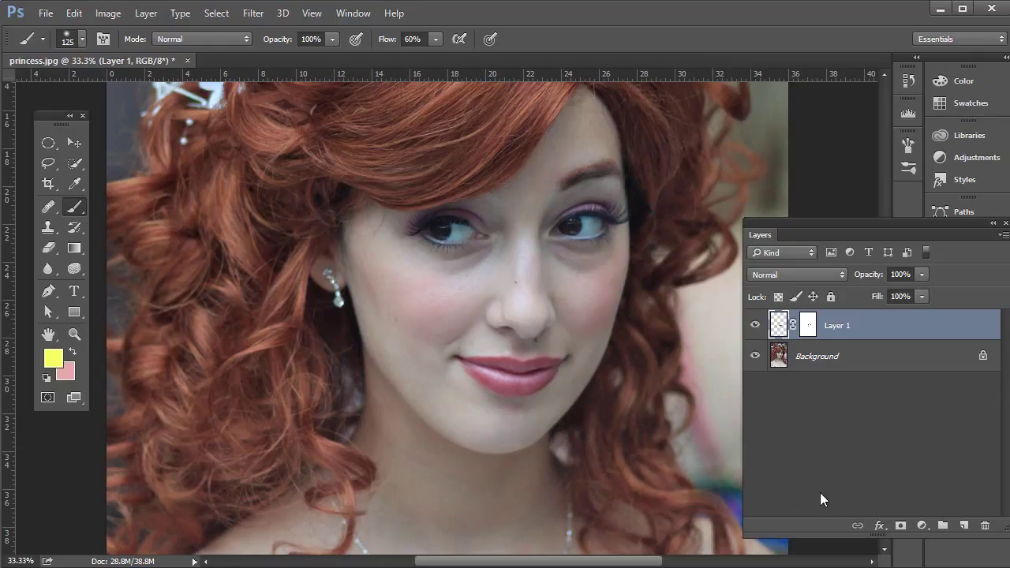